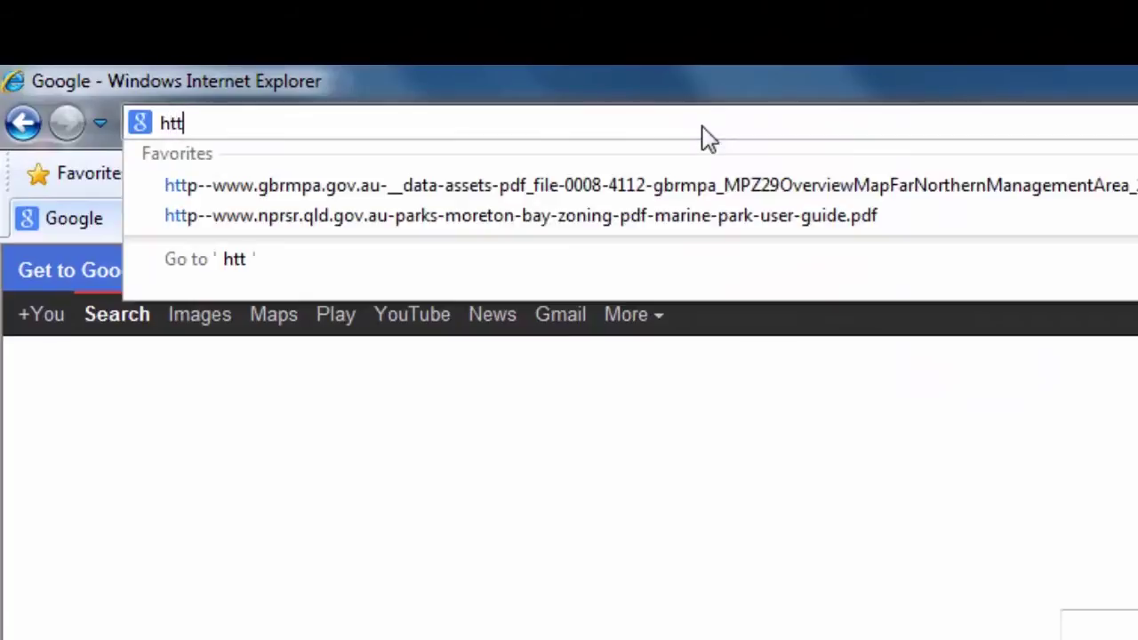
- Load qtopo.dnrm.qld.gov.au/desktop in Internet Explorer's address bar
type("p://")
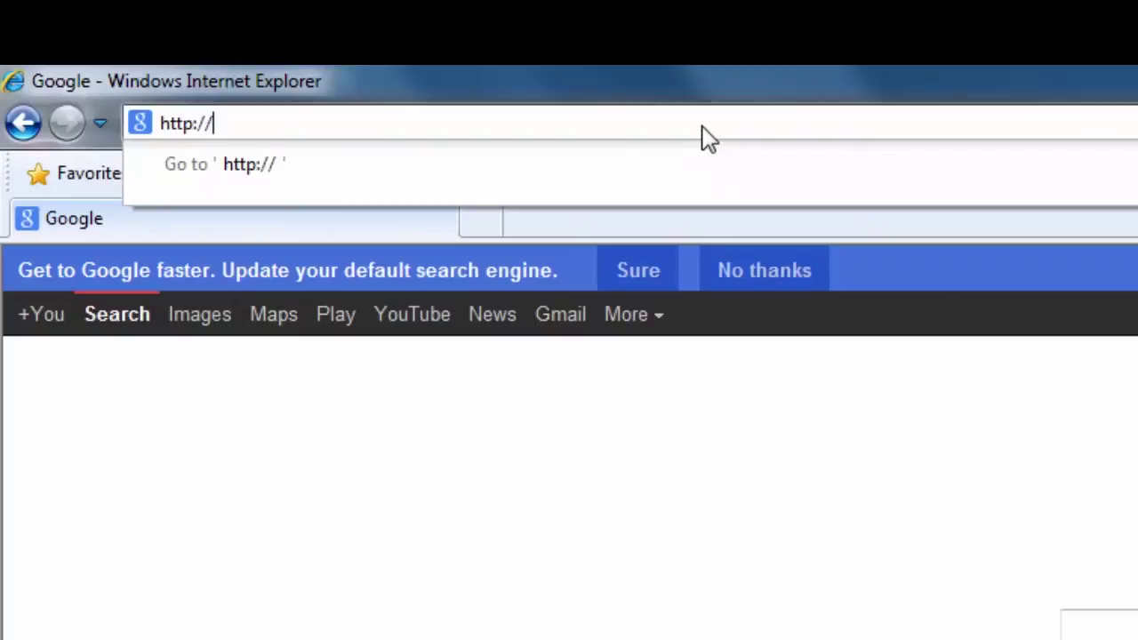
type("qtopo")
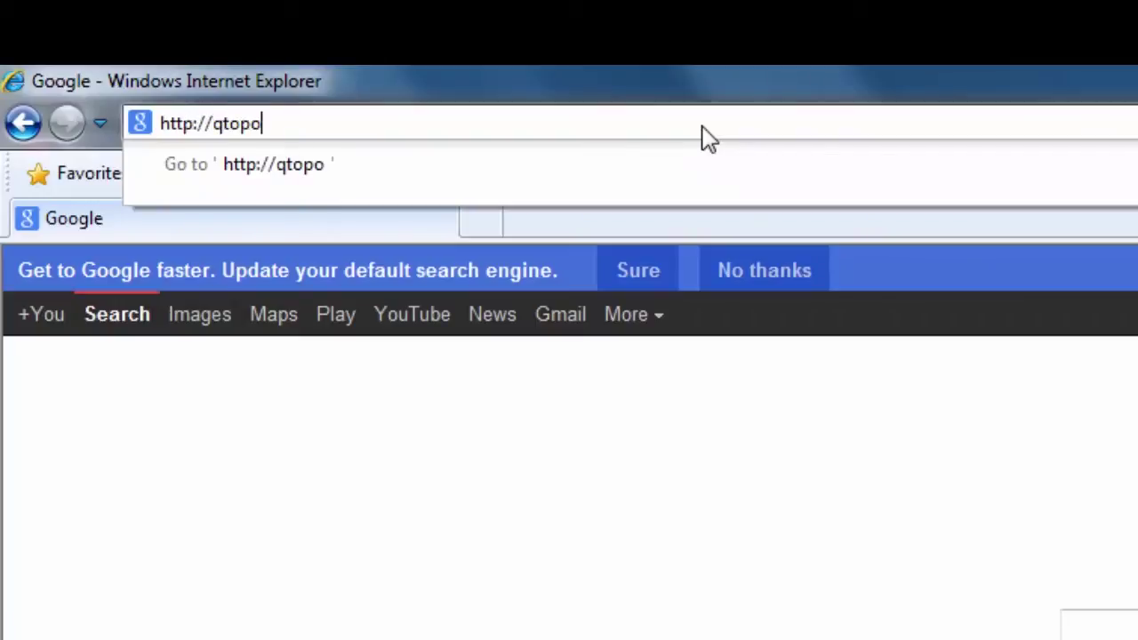
type(".dnrm.")
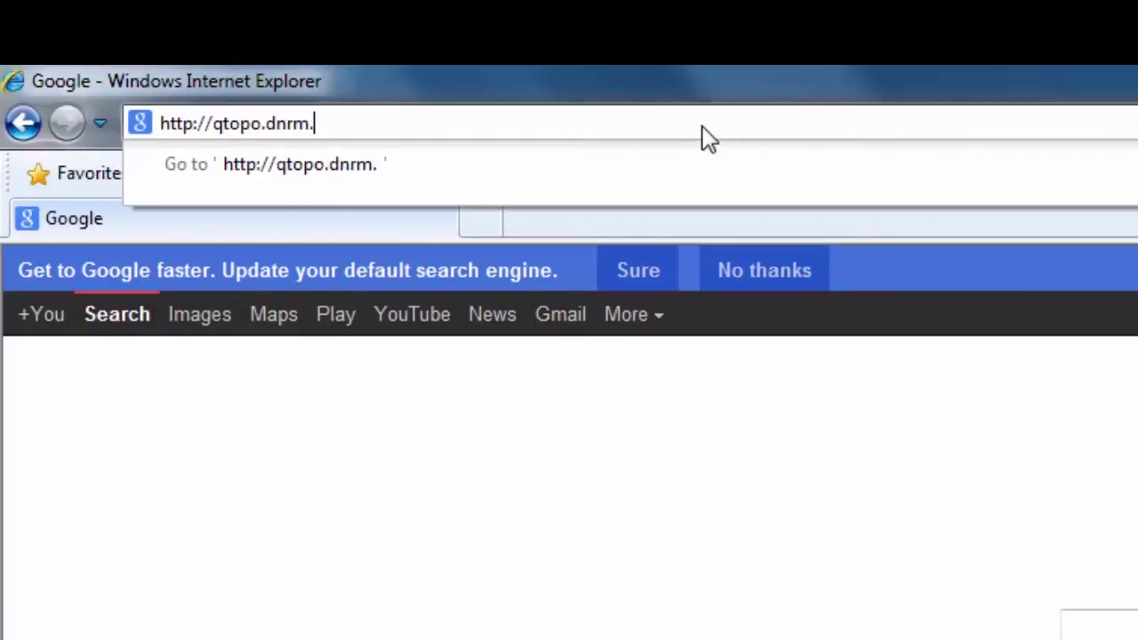
type("qld.go")
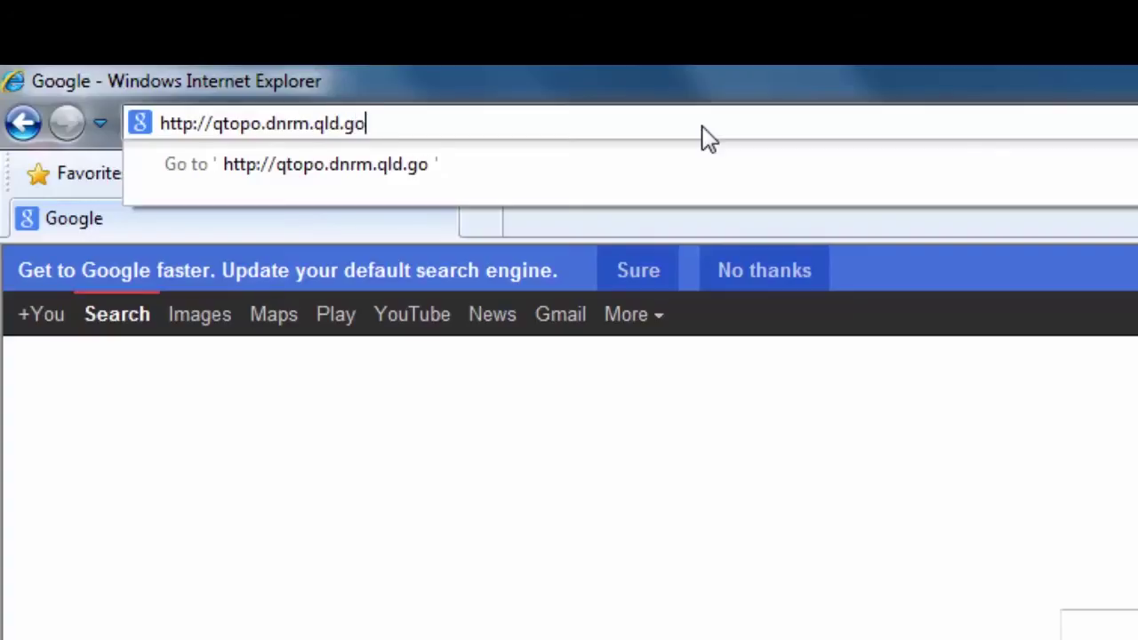
type("v.au/desktop")
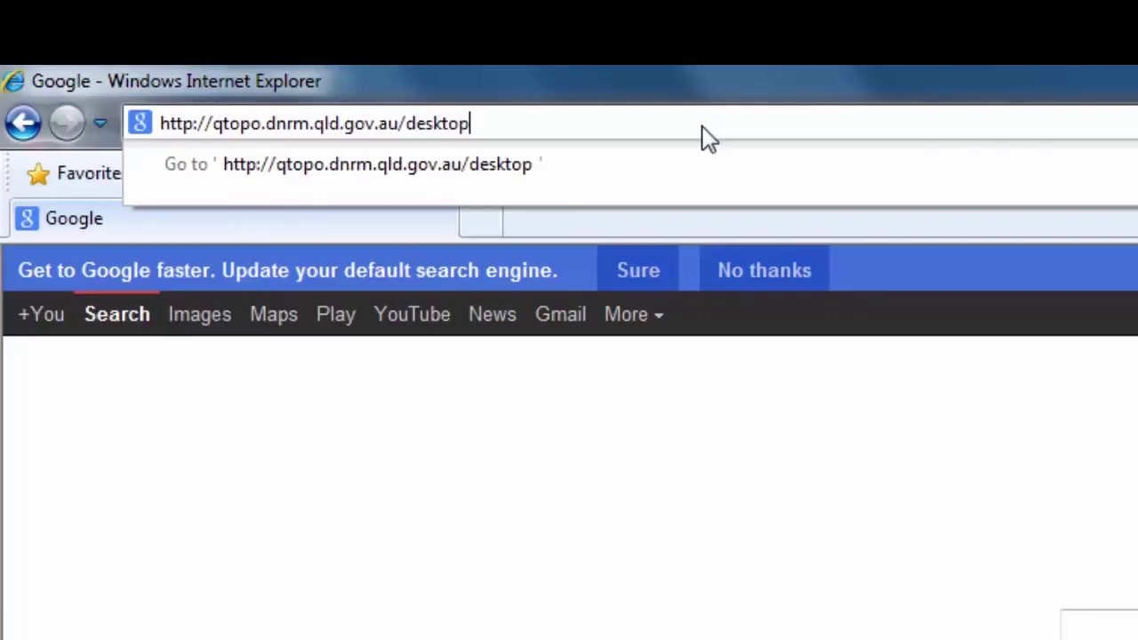
key("Return")
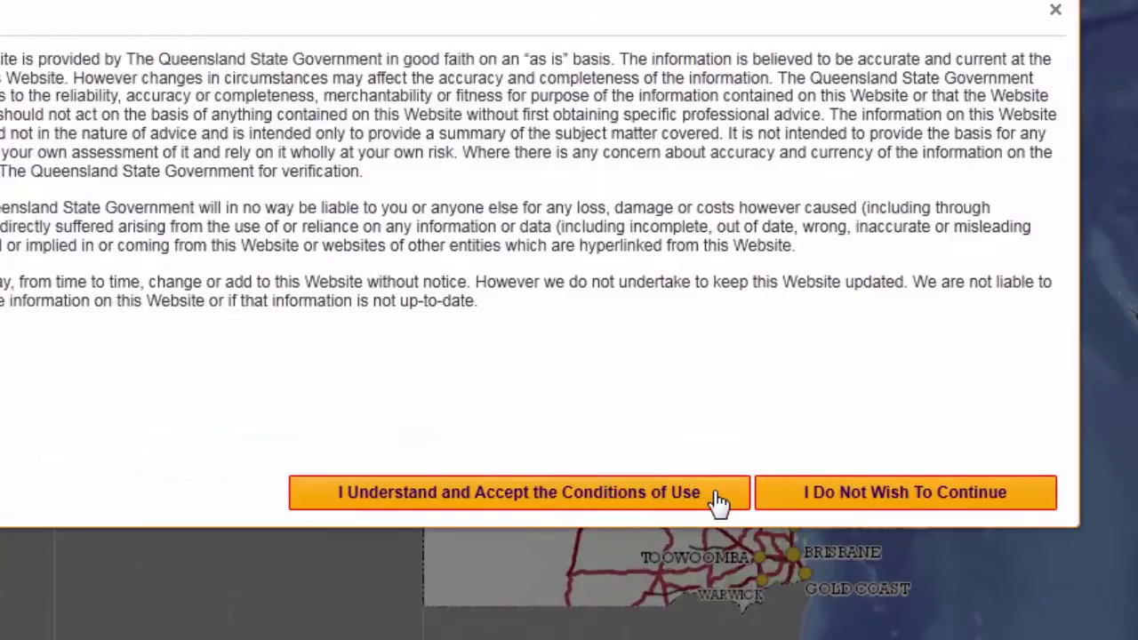
- Accept QTopo's Conditions of Use to reveal the full Queensland map
left_click(718, 503)
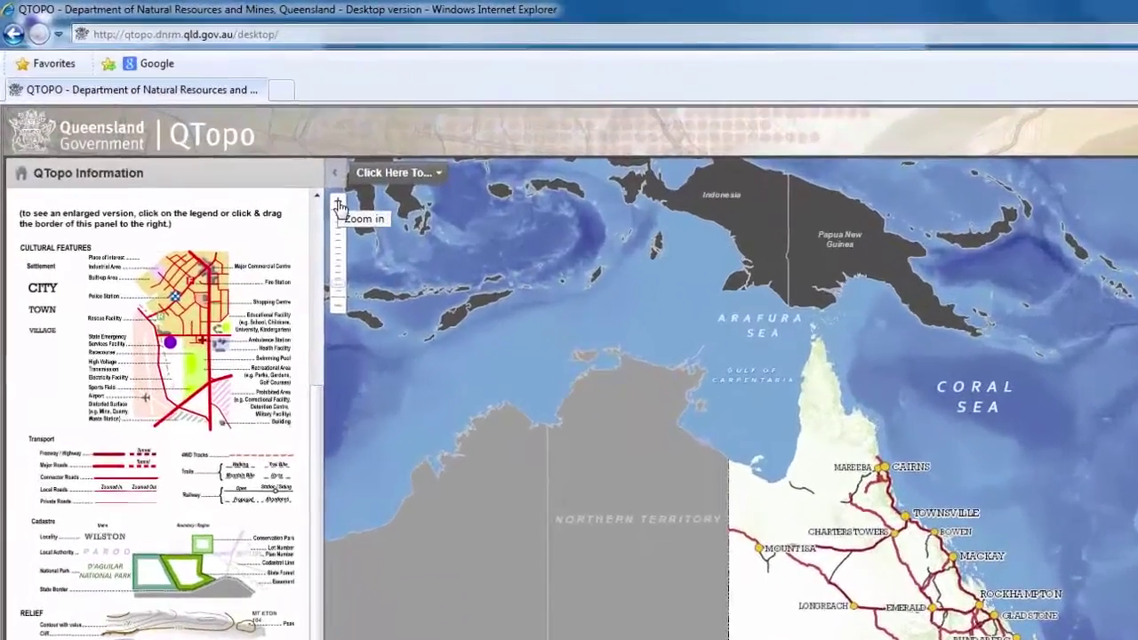
- Zoom in over Townsville to 1:288,895 and pan to bring Halifax Bay into view
left_click(339, 203)
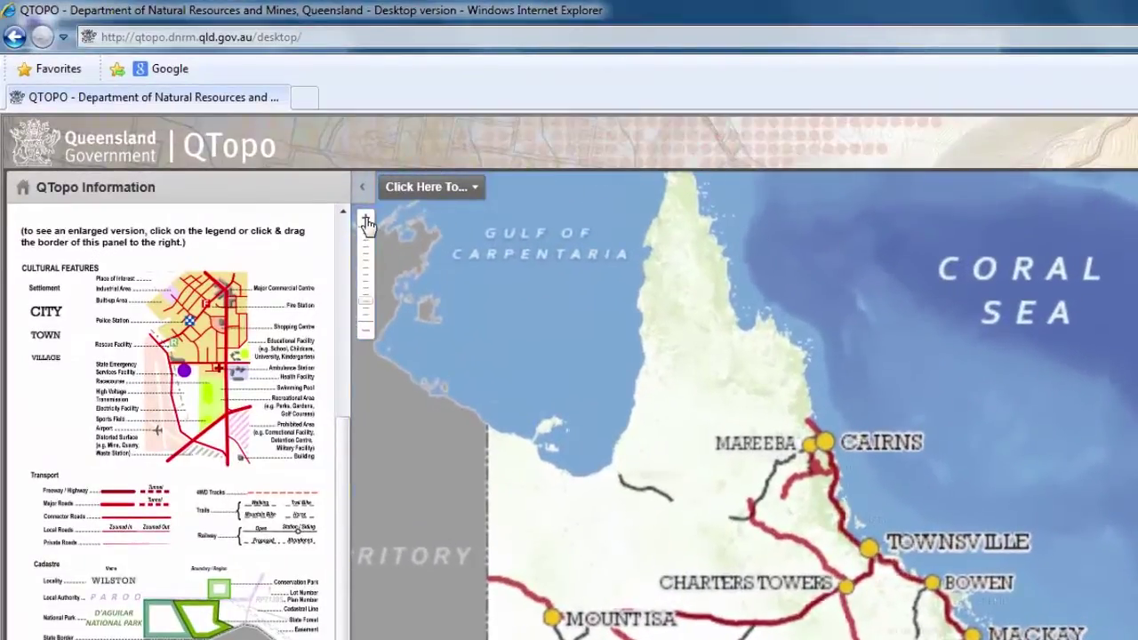
left_click(366, 221)
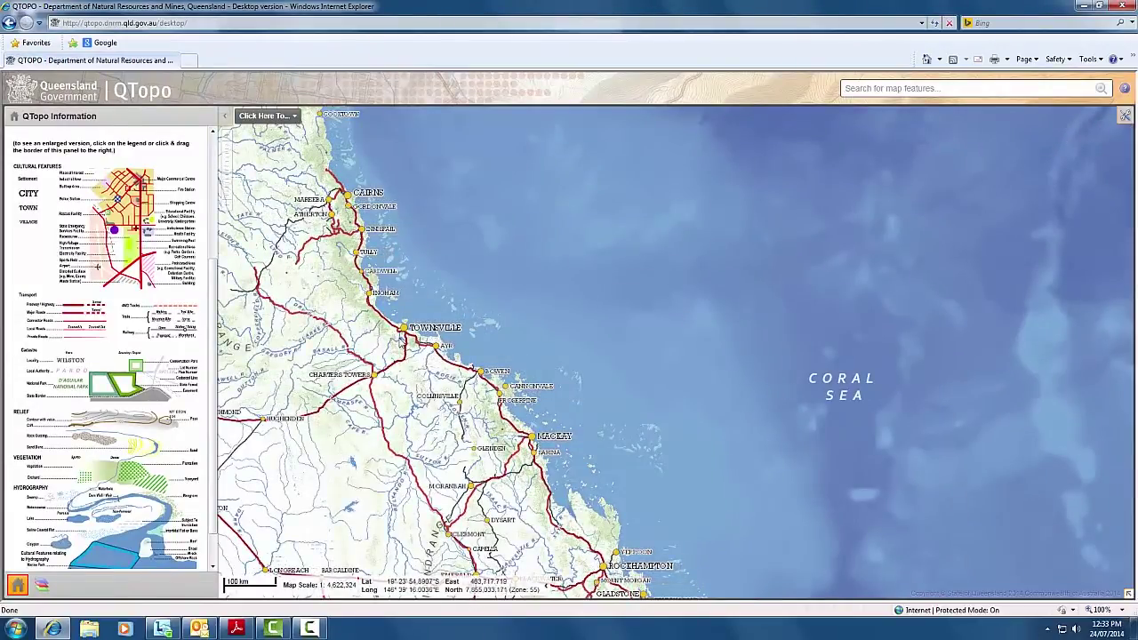
scroll(402, 342, "up", 3)
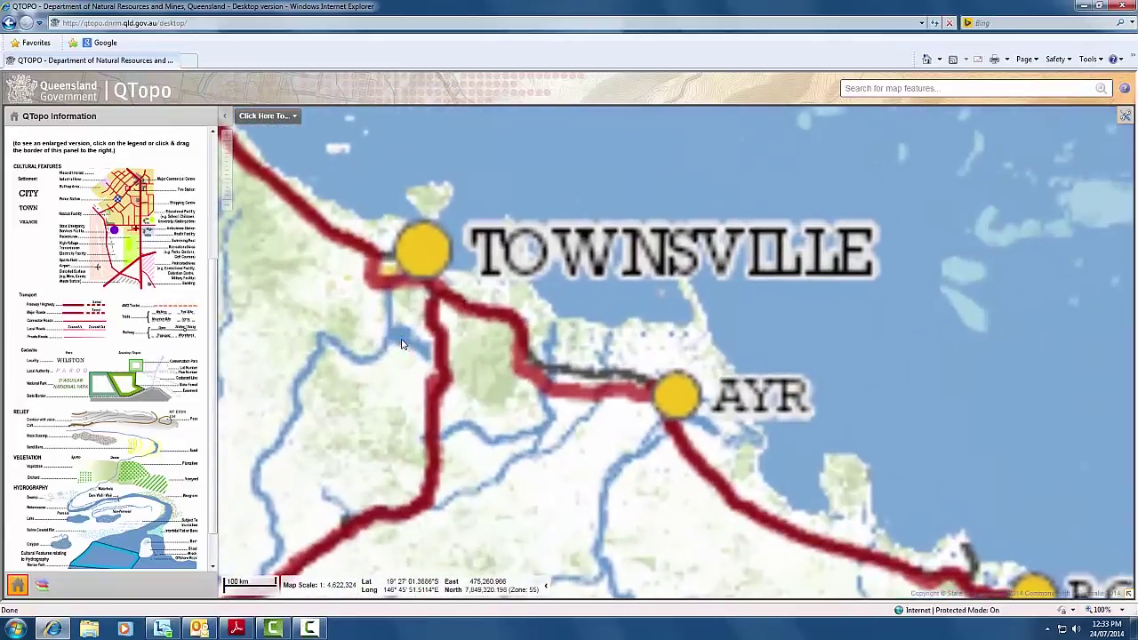
scroll(401, 343, "up", 2)
scroll(401, 338, "up", 1)
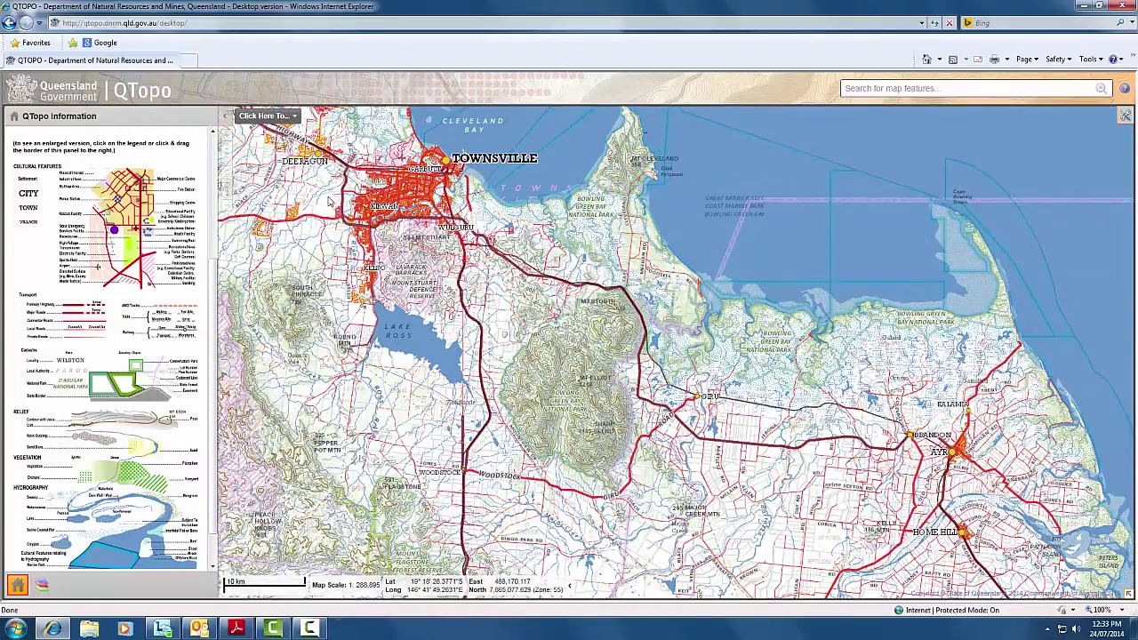
left_click_drag(320, 194, 531, 363)
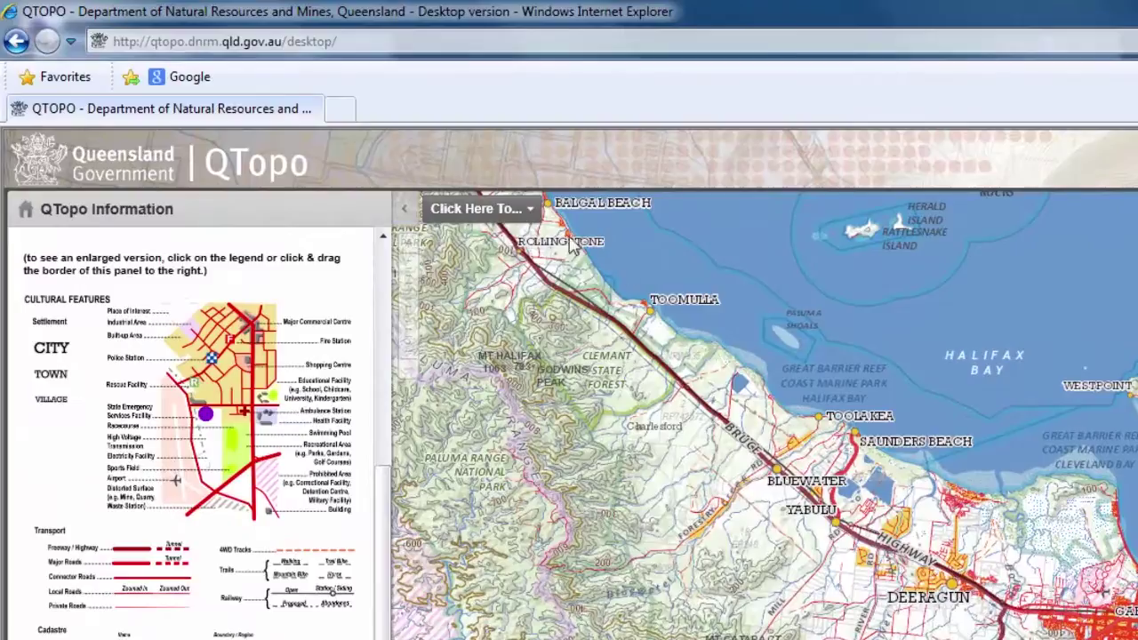
- Switch to pan mode and drag the map north-west until Ingham and the Palm Islands show
left_click(530, 212)
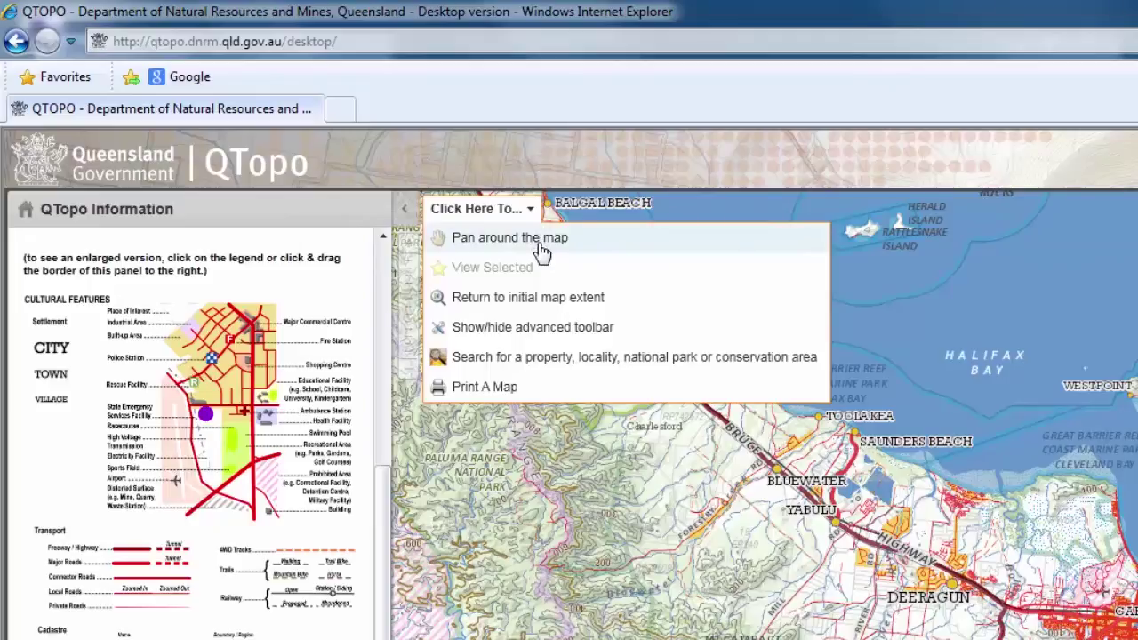
left_click(543, 254)
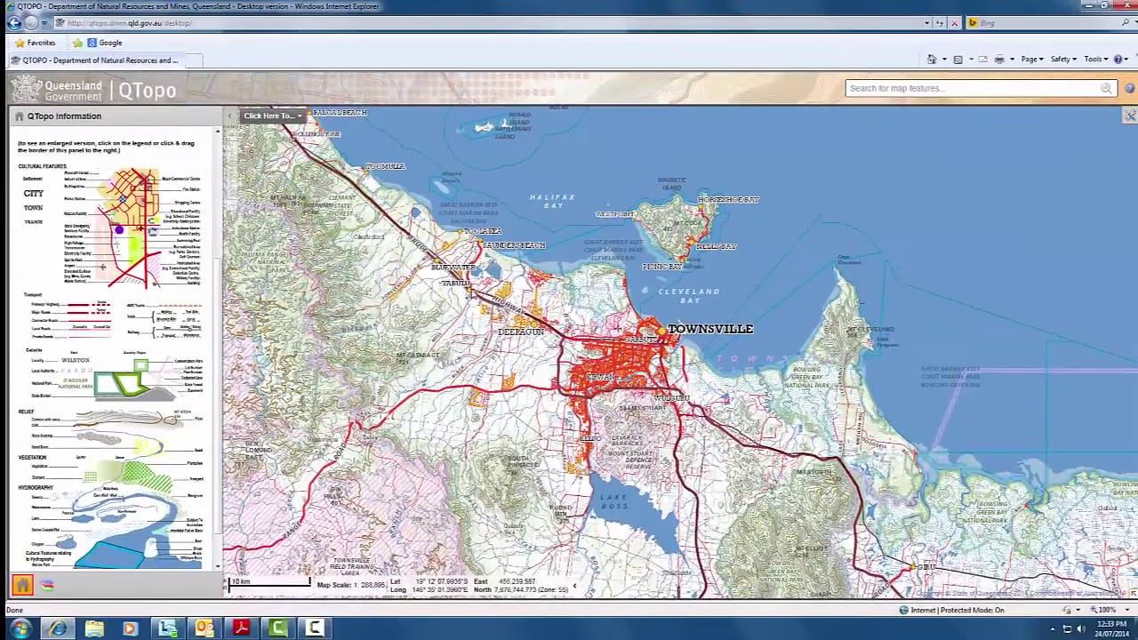
left_click_drag(500, 317, 643, 389)
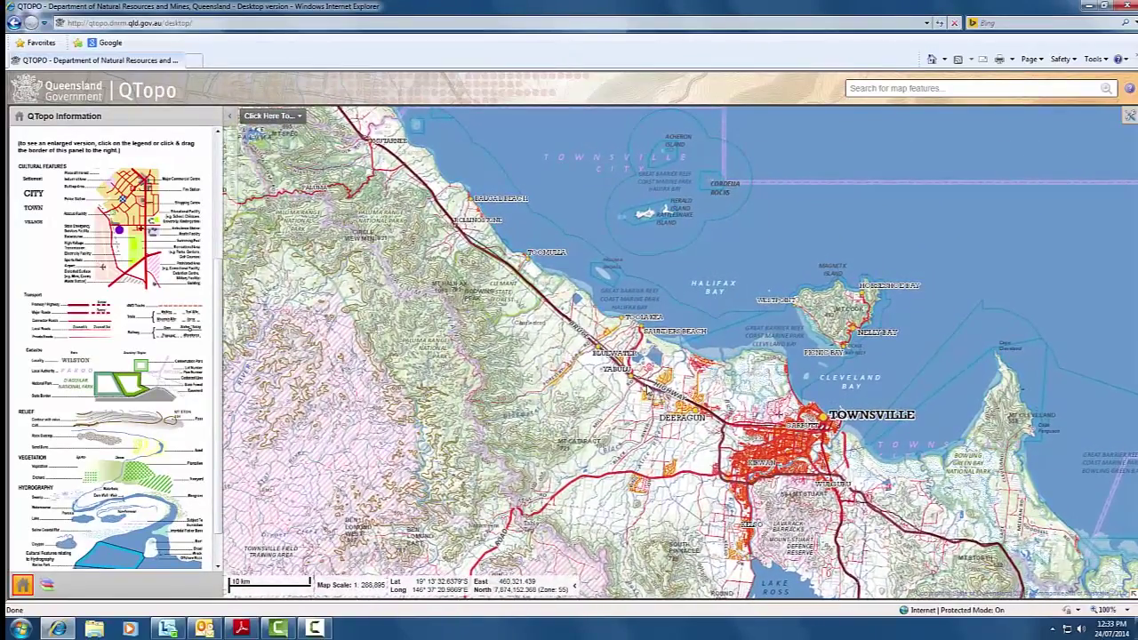
left_click_drag(489, 229, 660, 392)
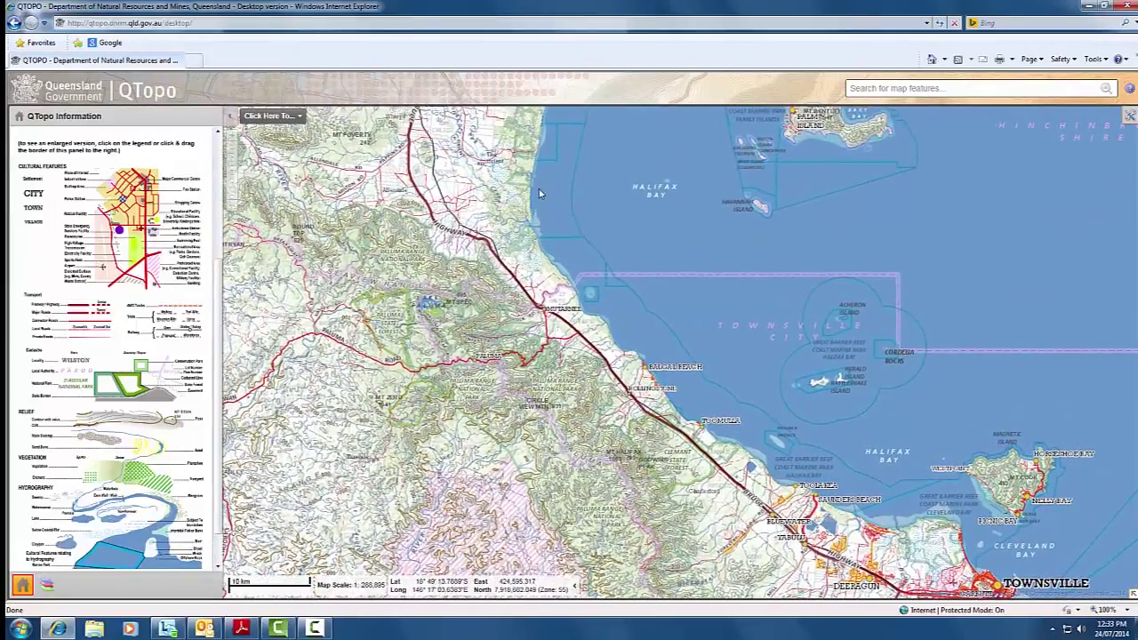
left_click_drag(544, 199, 599, 456)
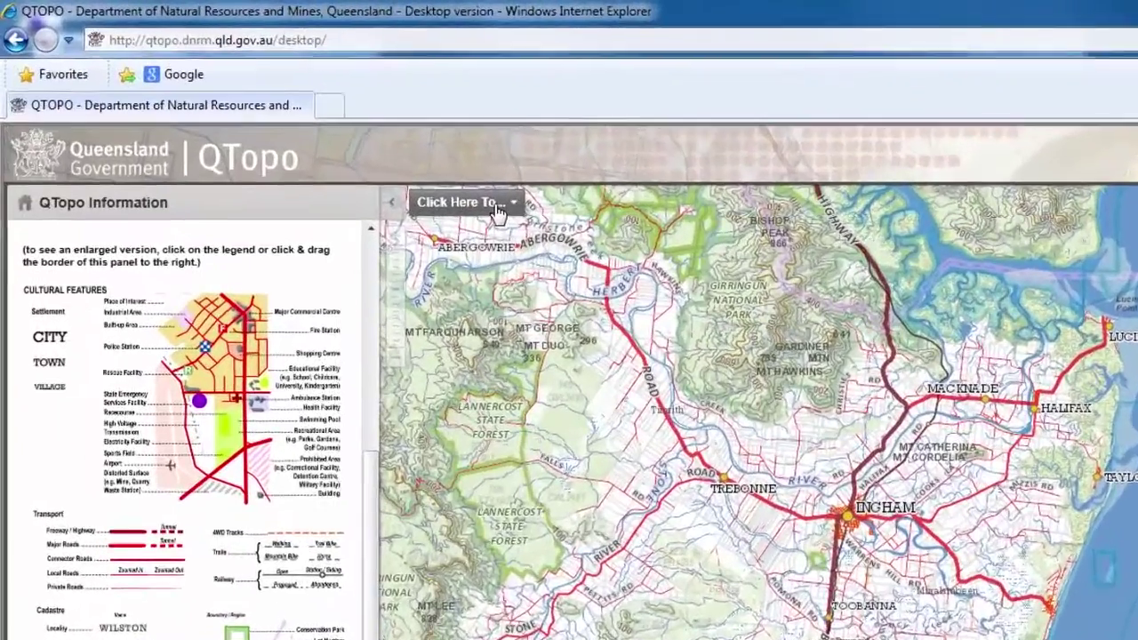
left_click(287, 121)
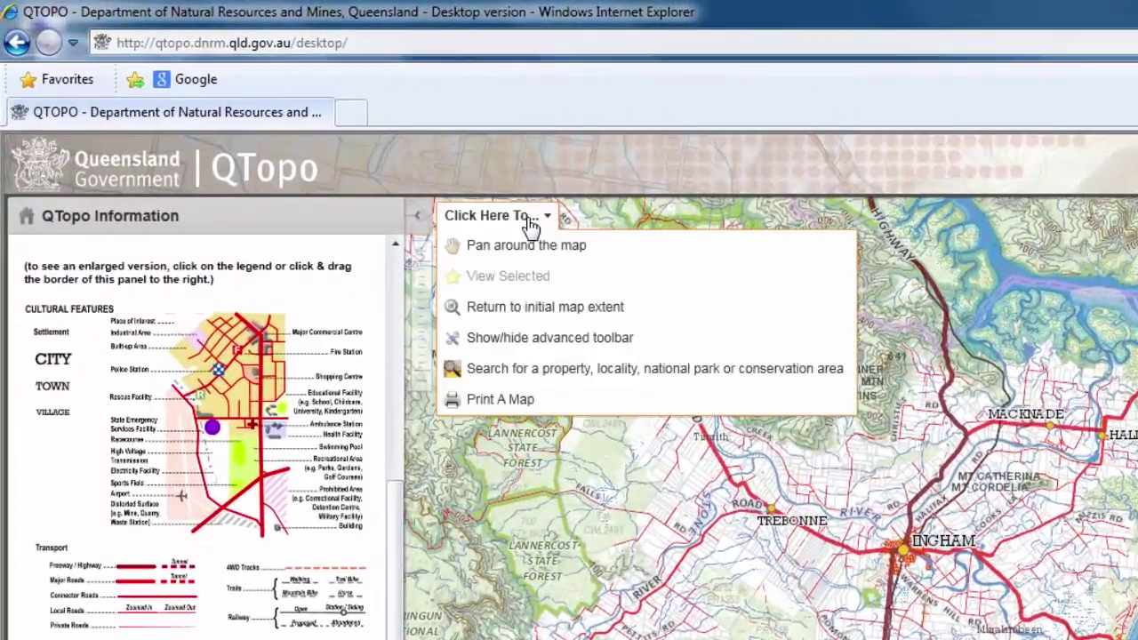
- Show and then hide the advanced toolbar, then toggle the top-right toolbar on and off
left_click(549, 347)
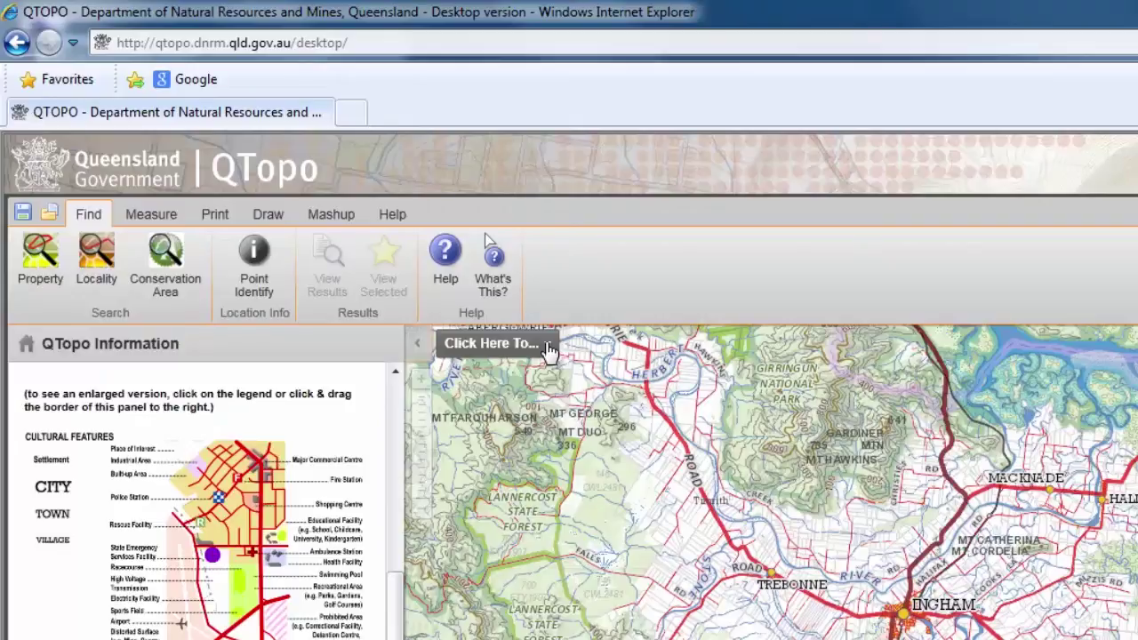
left_click(549, 346)
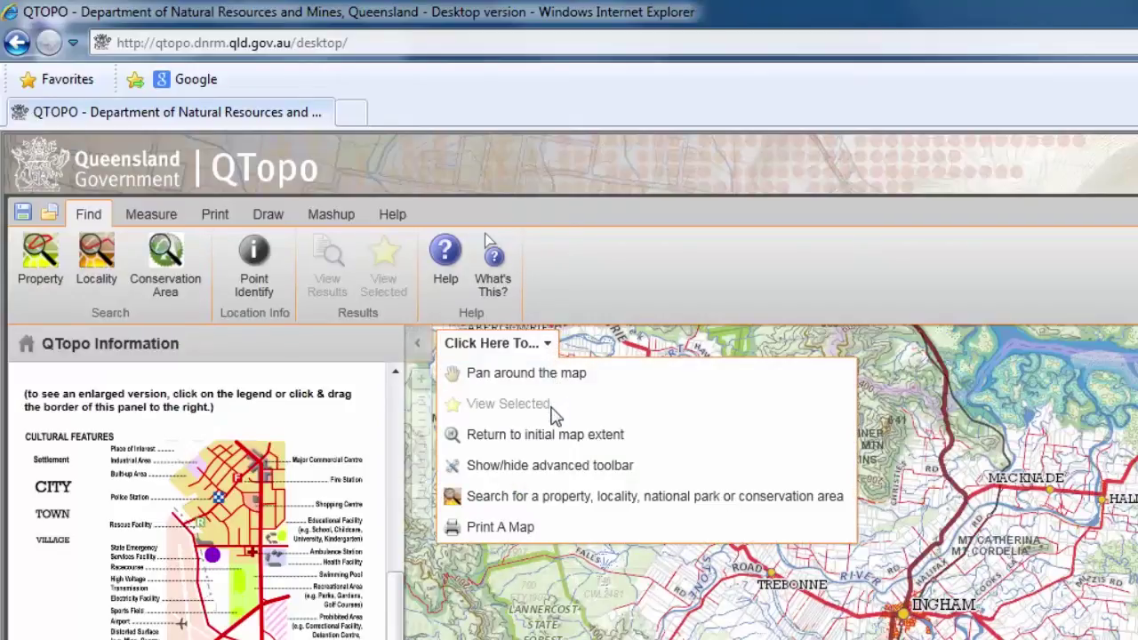
left_click(543, 468)
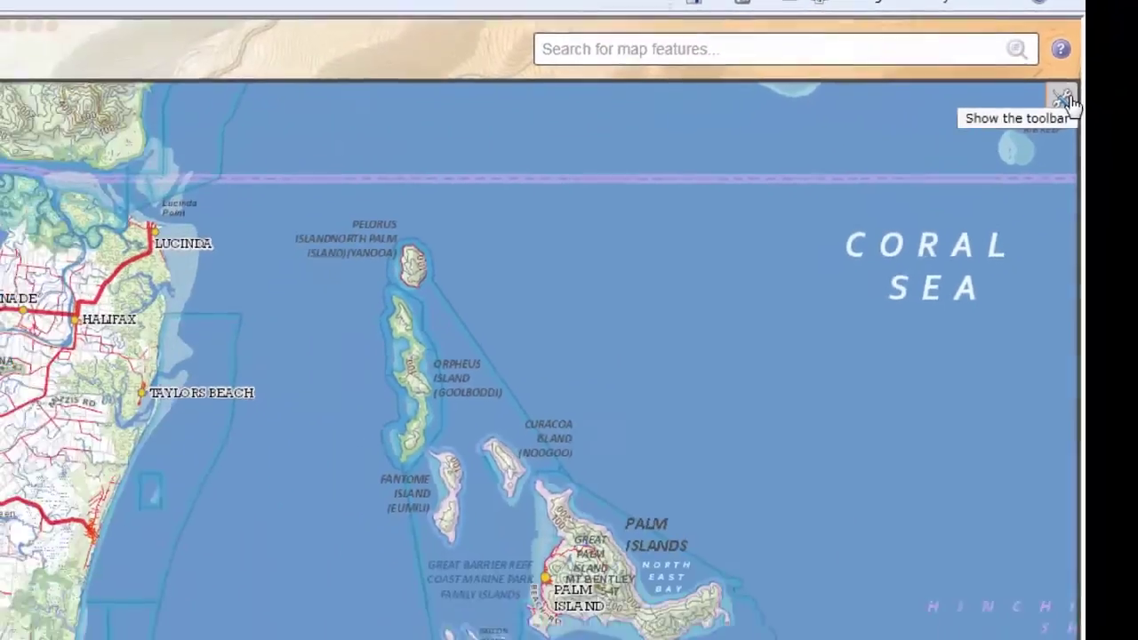
left_click(1027, 147)
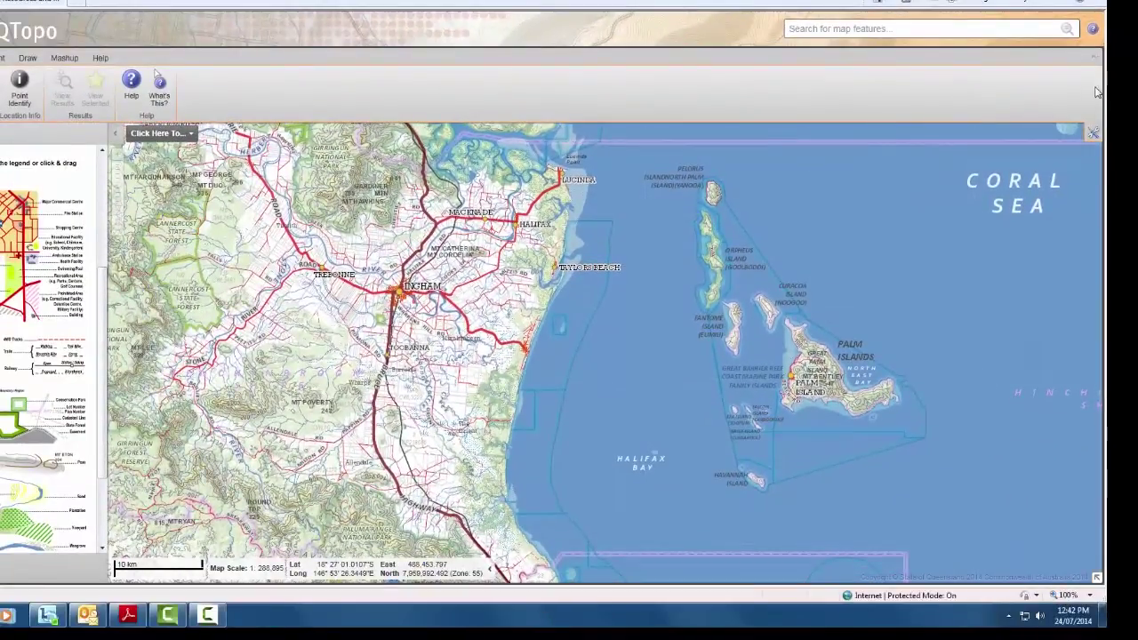
left_click(1091, 134)
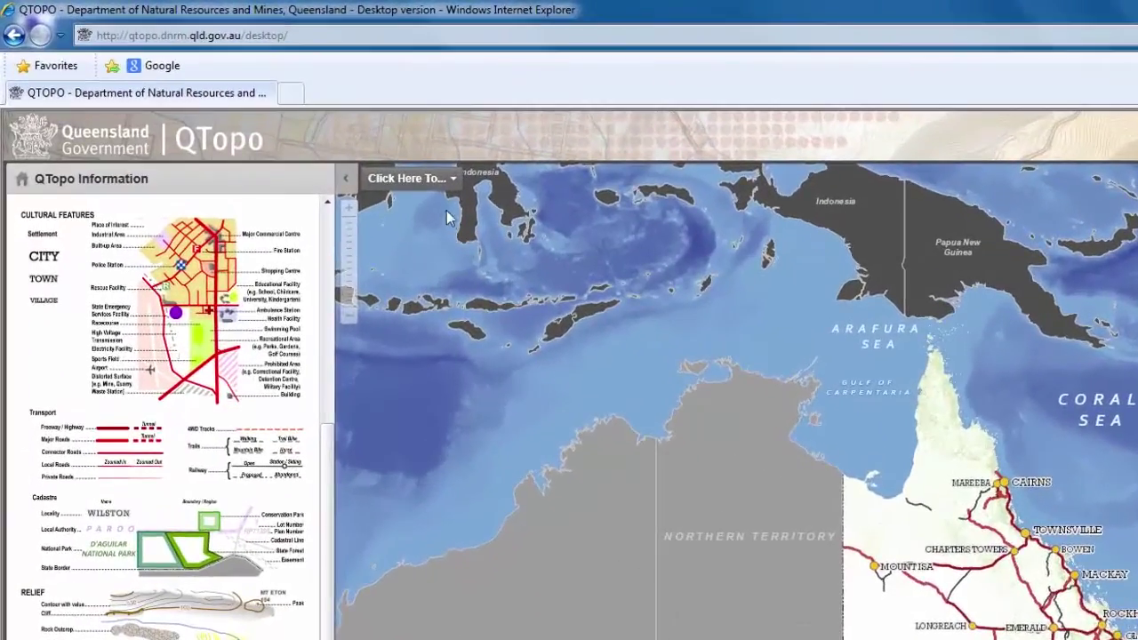
- Choose Lot/Plan as the search type from the map actions search item
left_click(444, 180)
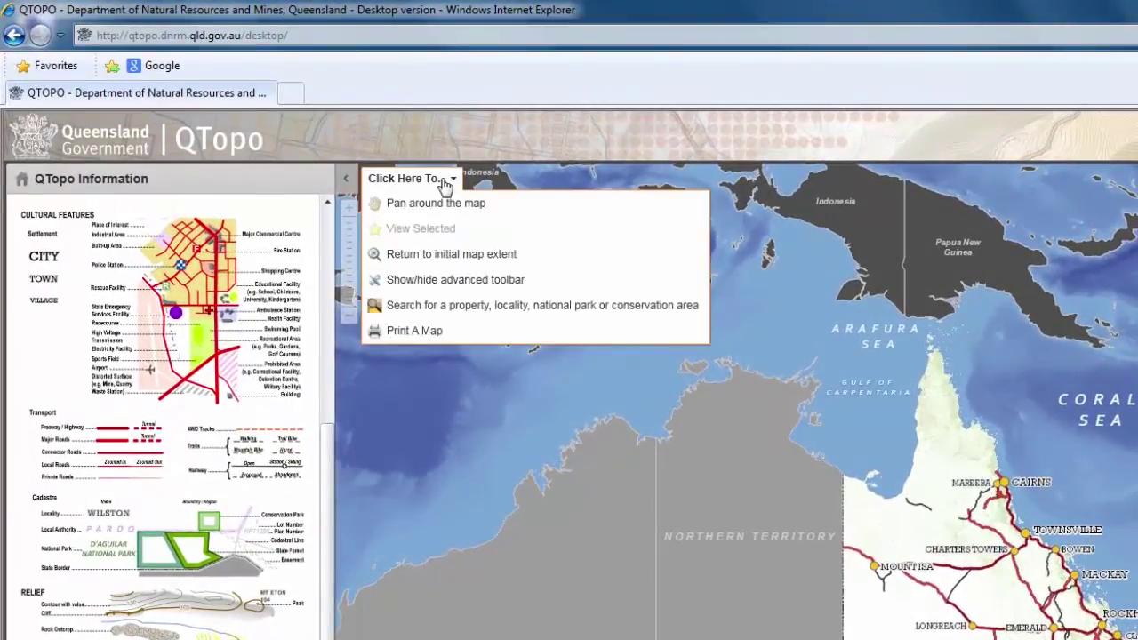
left_click(527, 307)
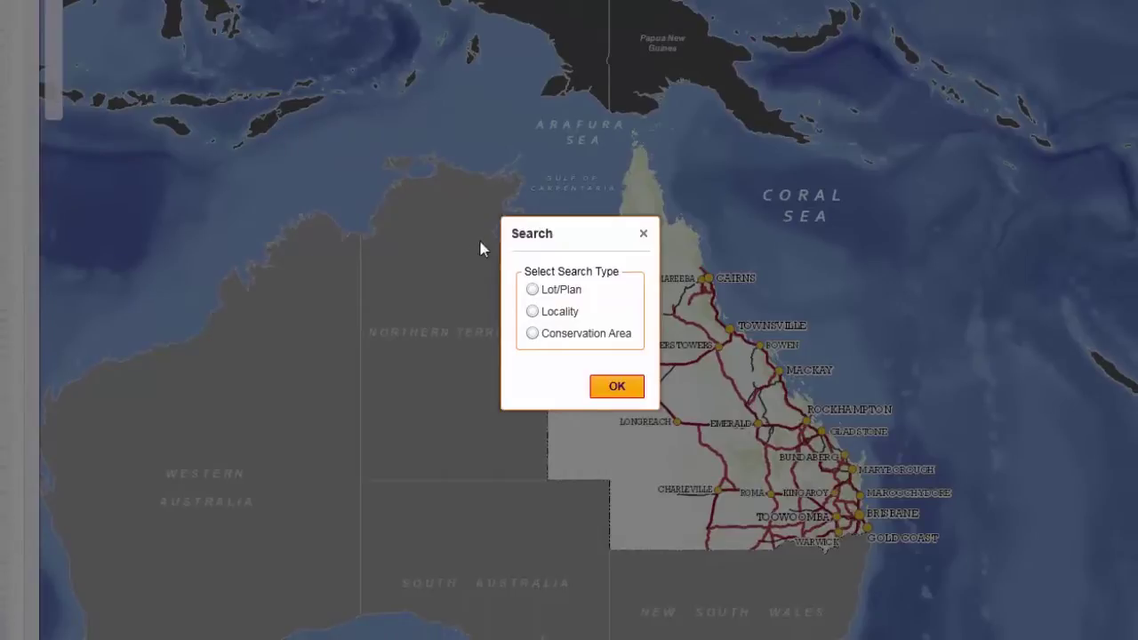
left_click(533, 291)
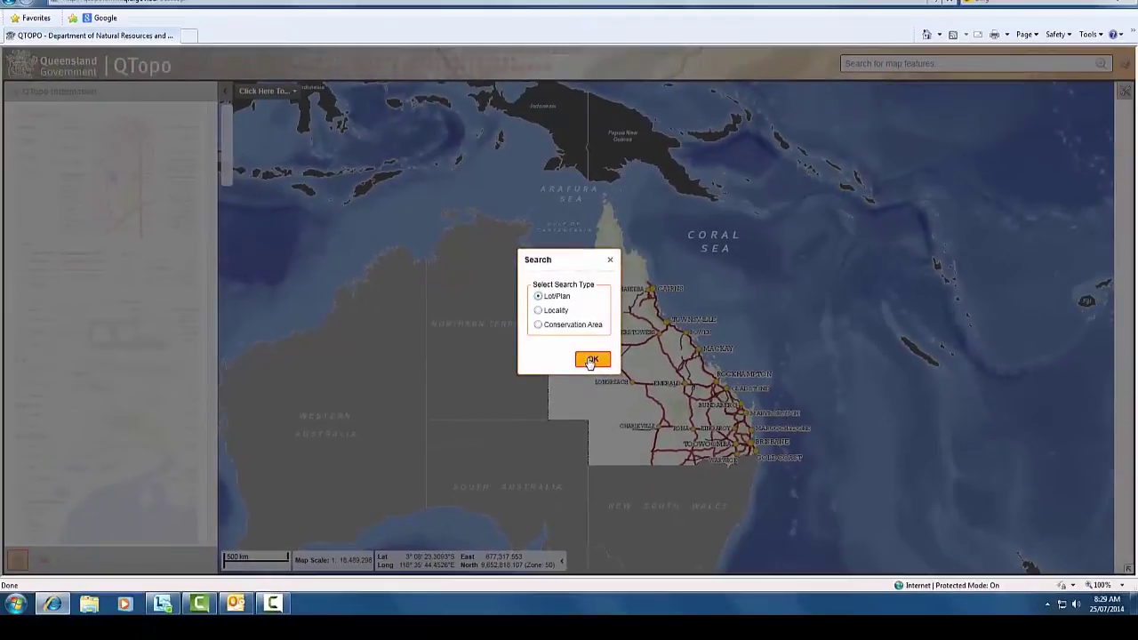
left_click(604, 377)
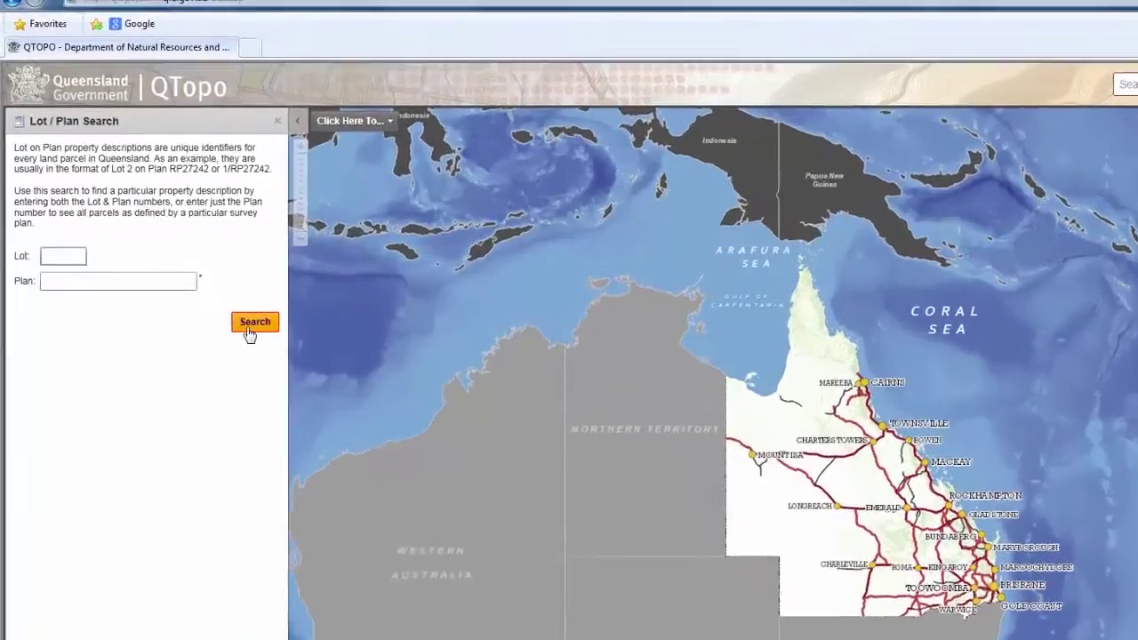
- Search for Lot 6 on Plan RP836096
left_click(83, 256)
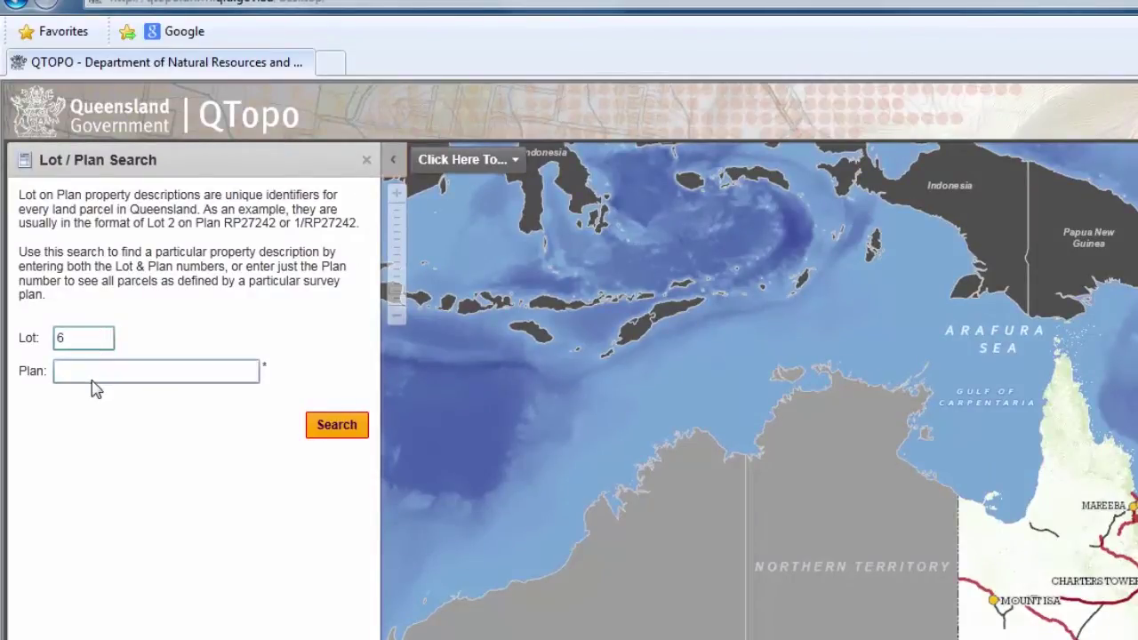
left_click(94, 373)
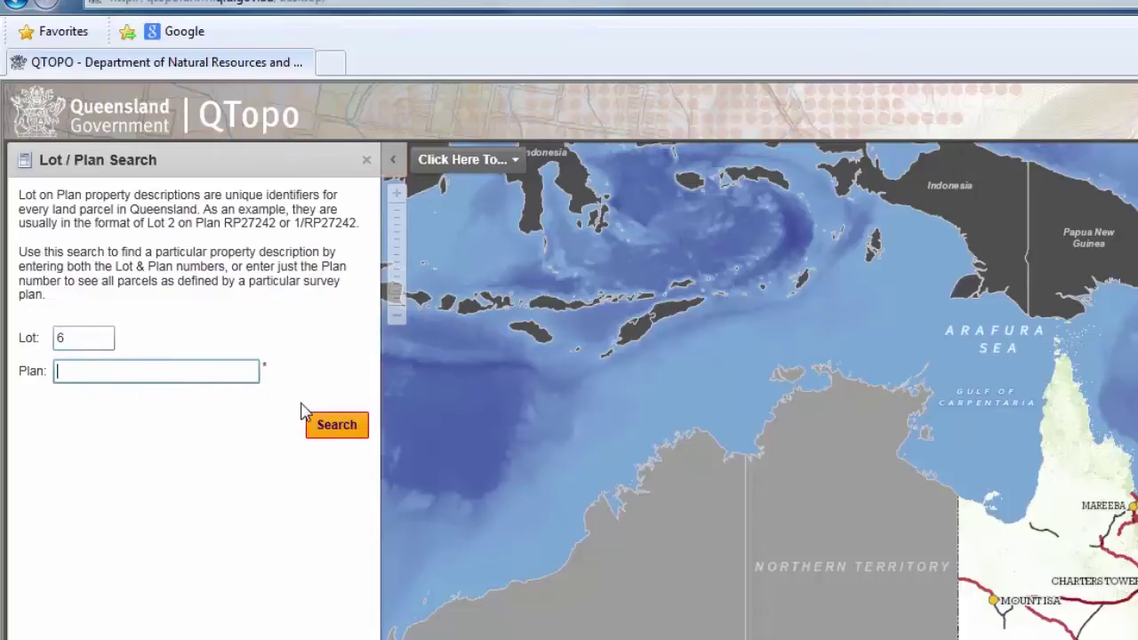
type("RP836096")
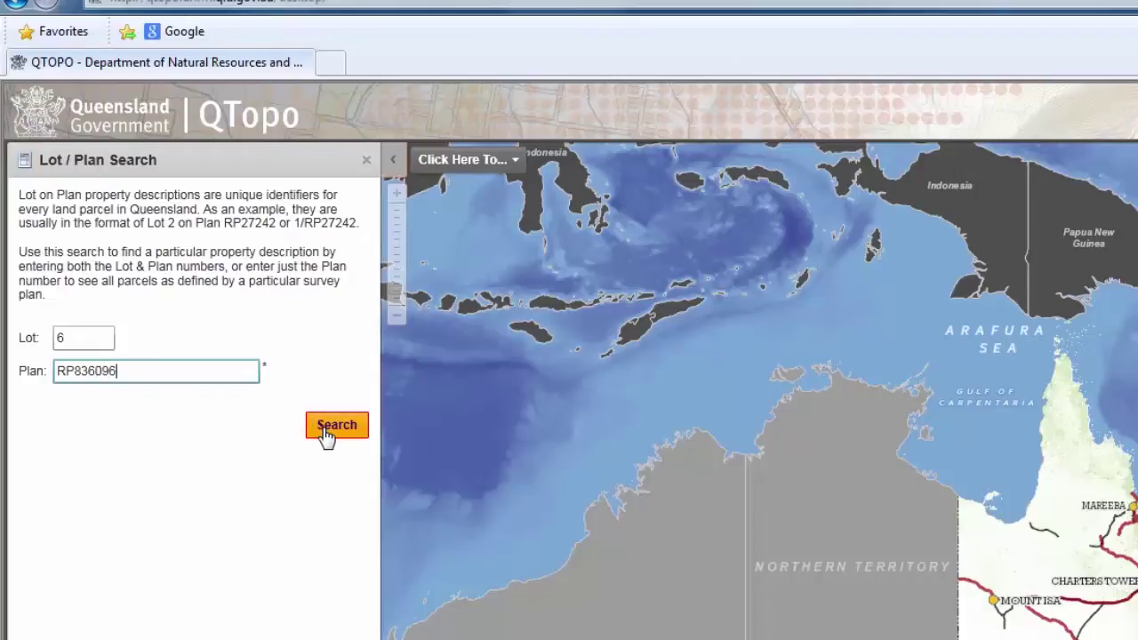
left_click(336, 426)
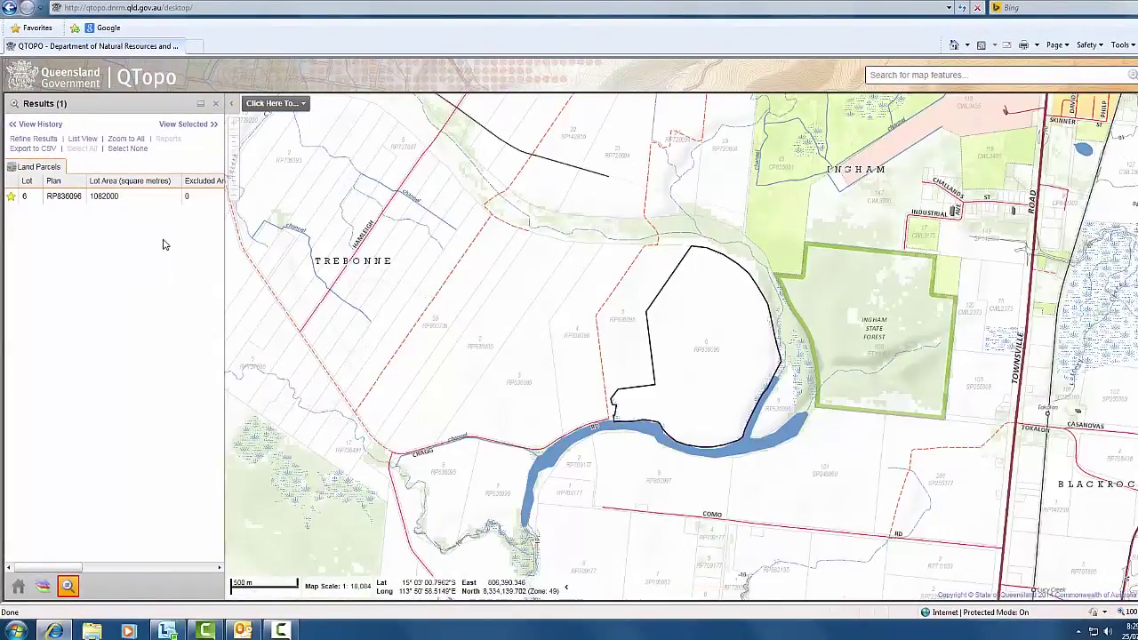
- Select the Lot 6 on RP836096 result to outline the parcel near Ingham
left_click(111, 203)
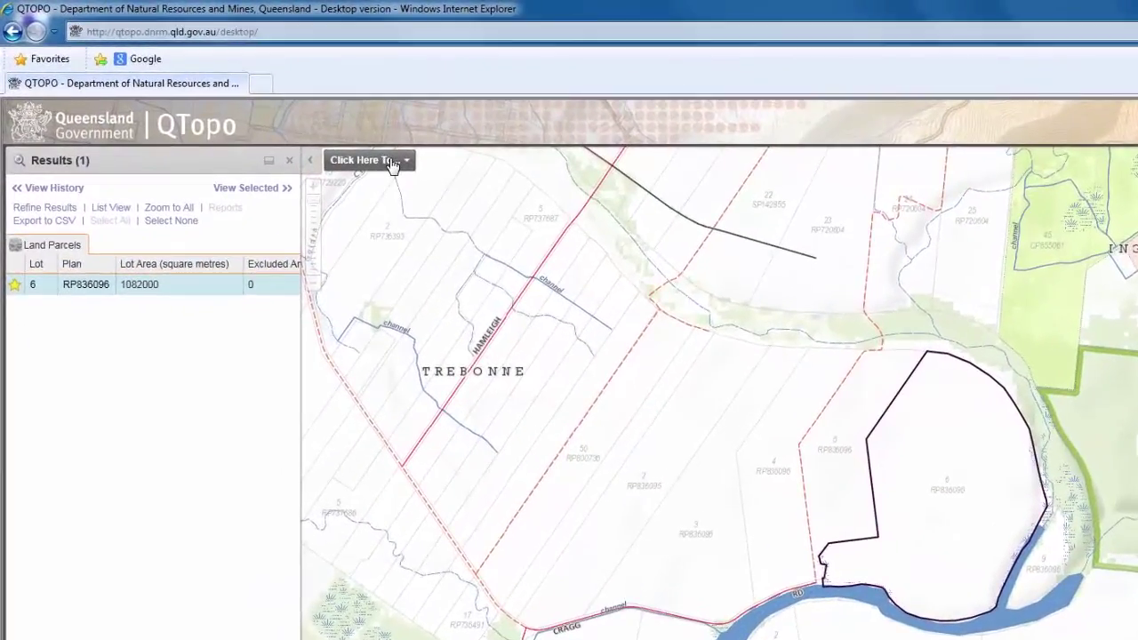
- Choose Locality as the search type from the map actions search item
left_click(392, 163)
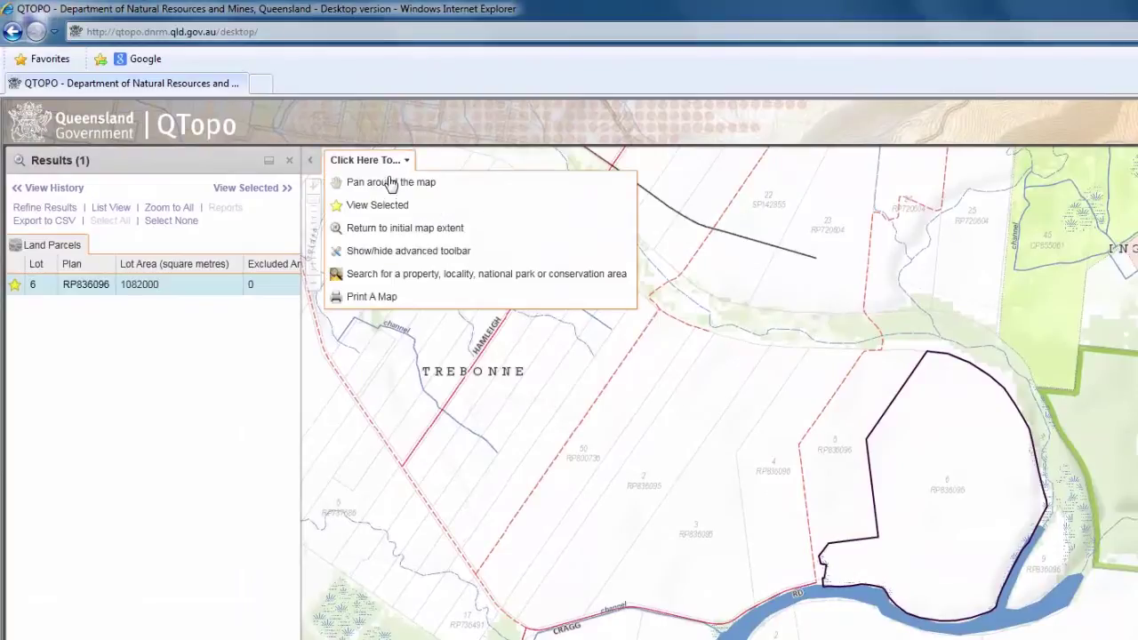
left_click(405, 278)
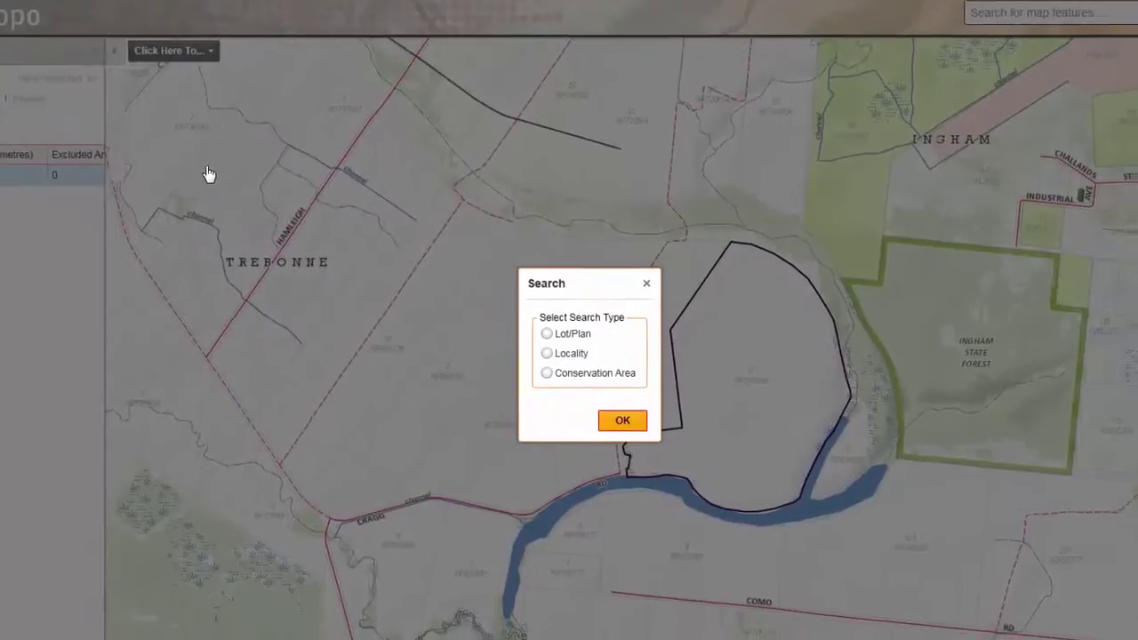
left_click(540, 349)
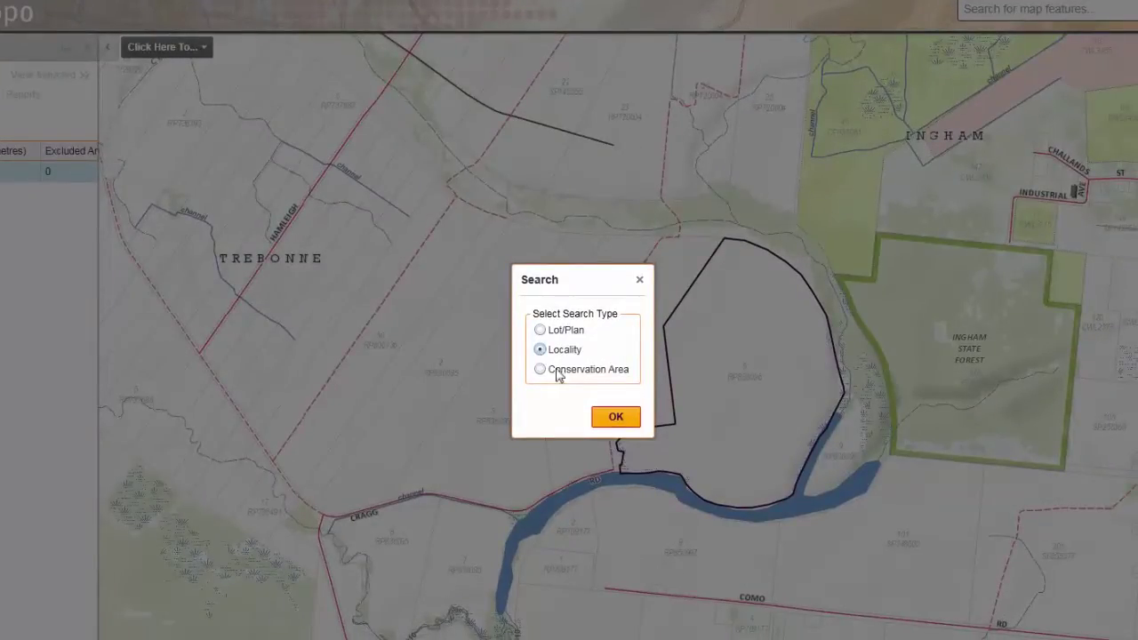
left_click(613, 417)
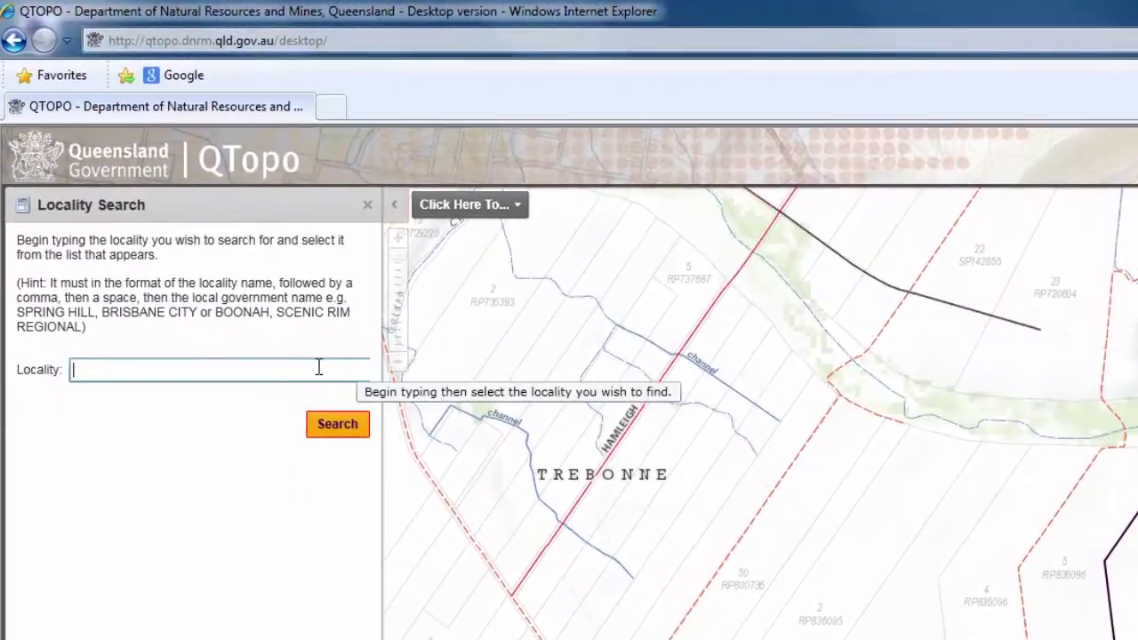
- Search for GORDONVALE, picking GORDONVALE, CAIRNS REGIONAL from the suggestions
left_click(262, 303)
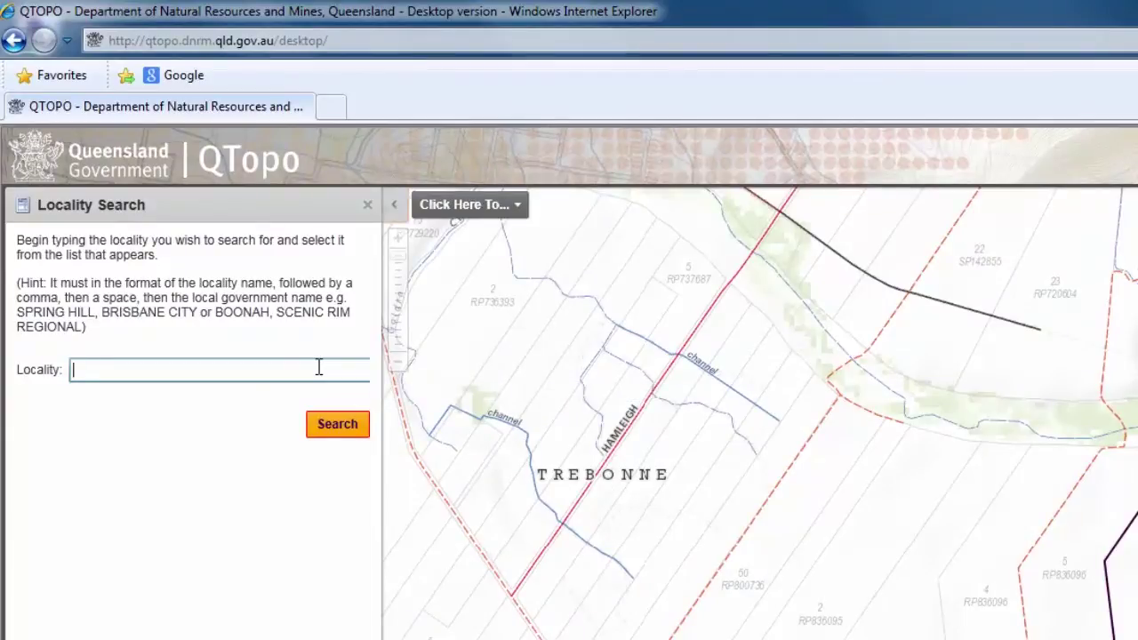
type("GORDONVAL")
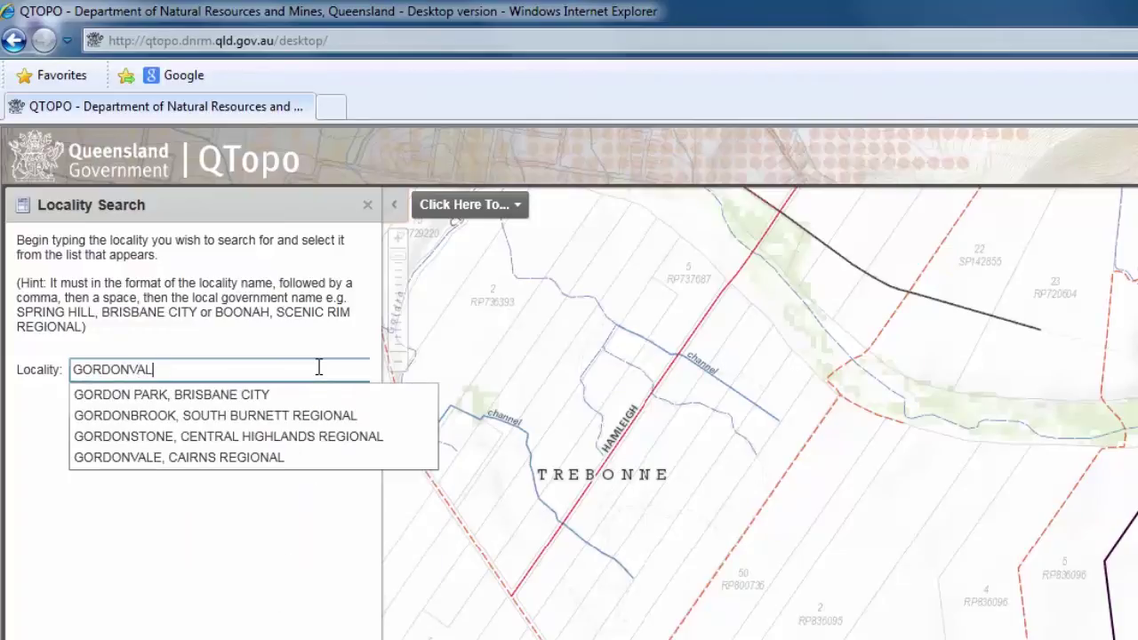
type("E")
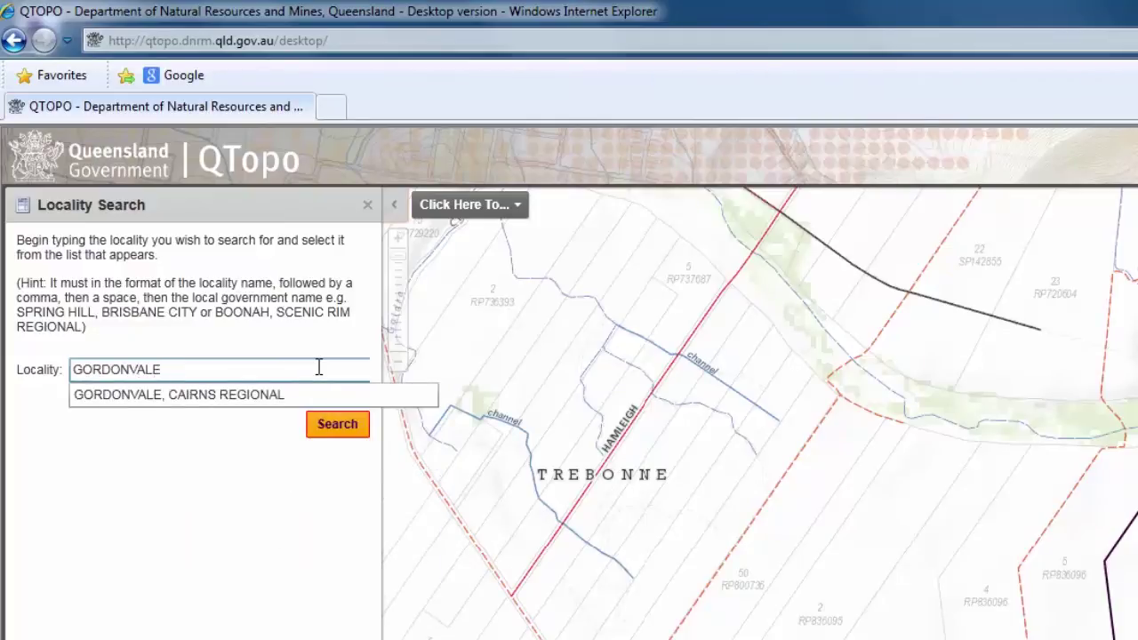
left_click(251, 400)
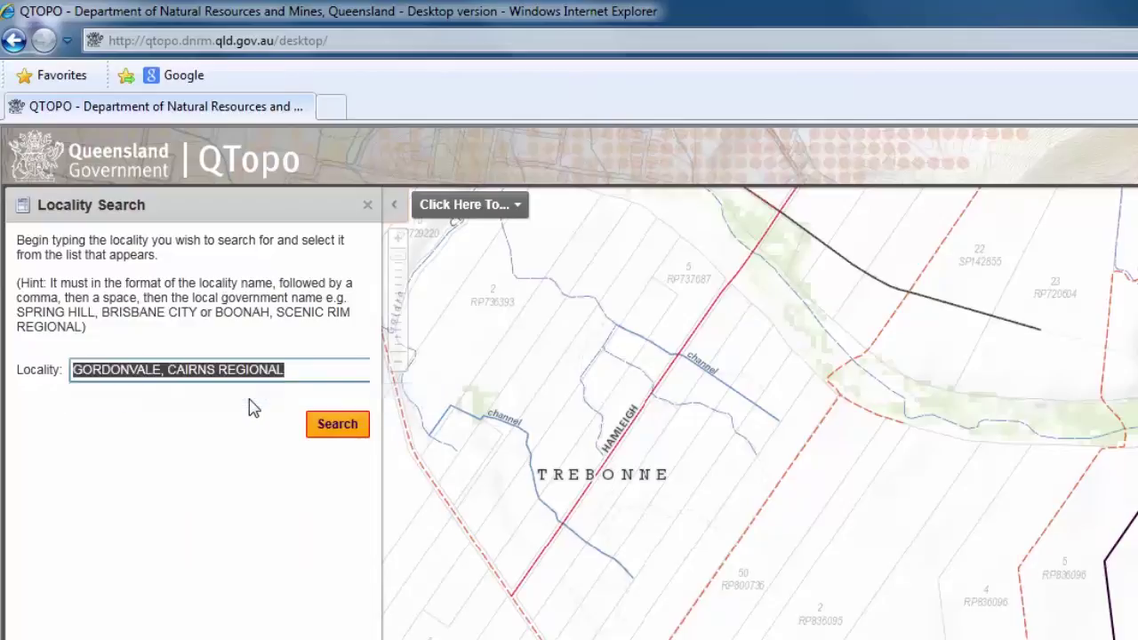
left_click(336, 431)
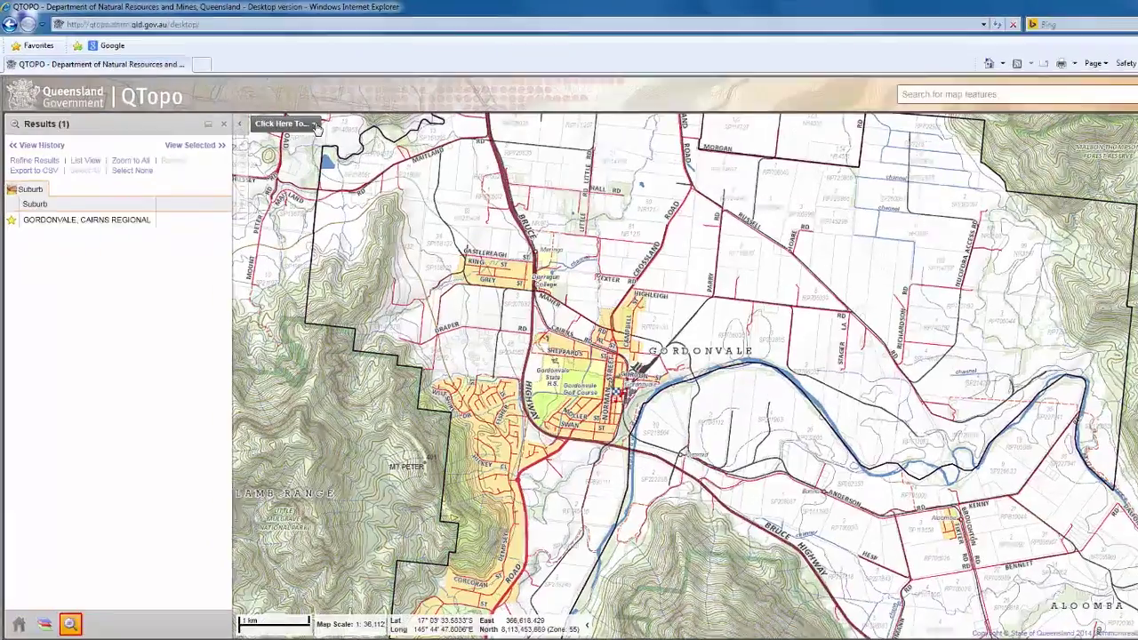
- Choose Conservation Area as the search type from the map actions search item
left_click(297, 118)
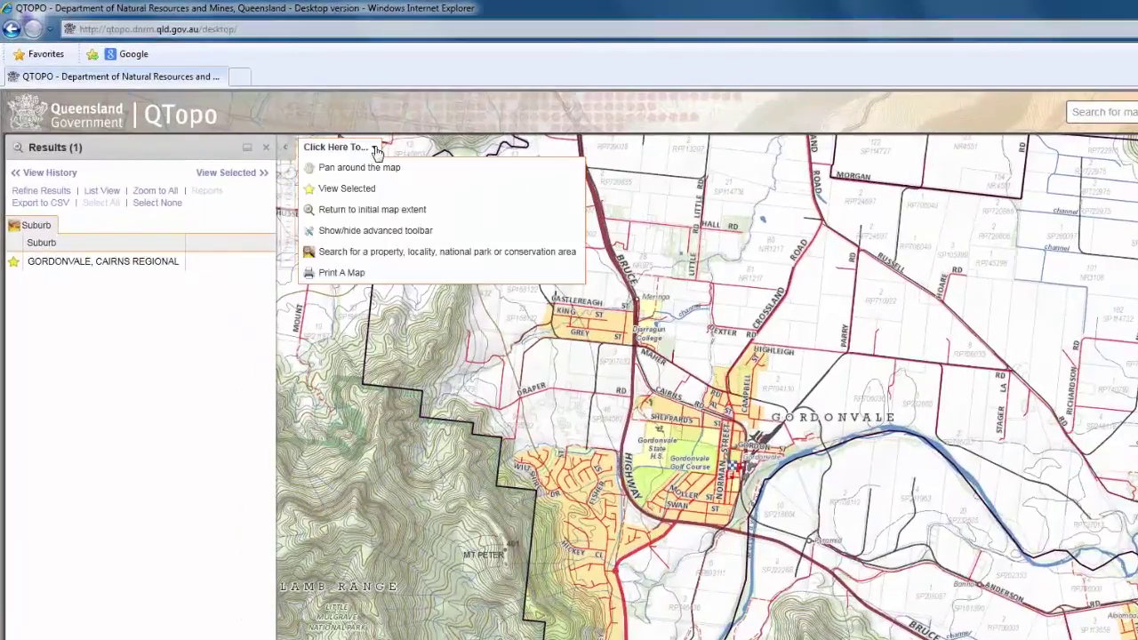
left_click(410, 256)
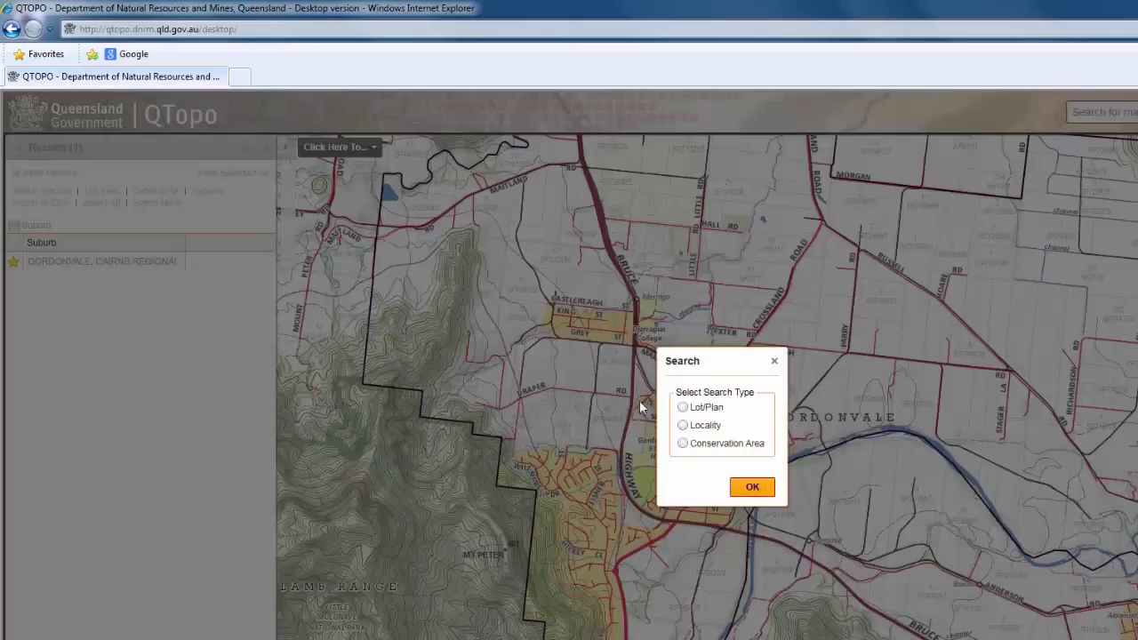
left_click(682, 444)
left_click(751, 488)
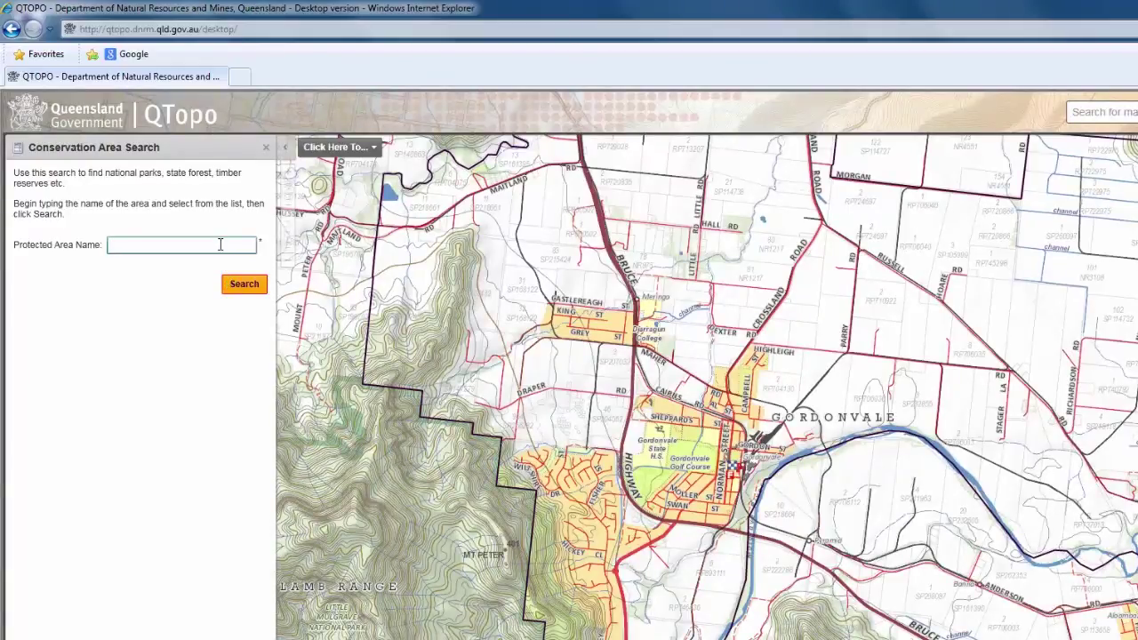
- Search Protected Area Name for LAMINGTON NATIONAL PARK to outline its boundary on the map
type("LAM")
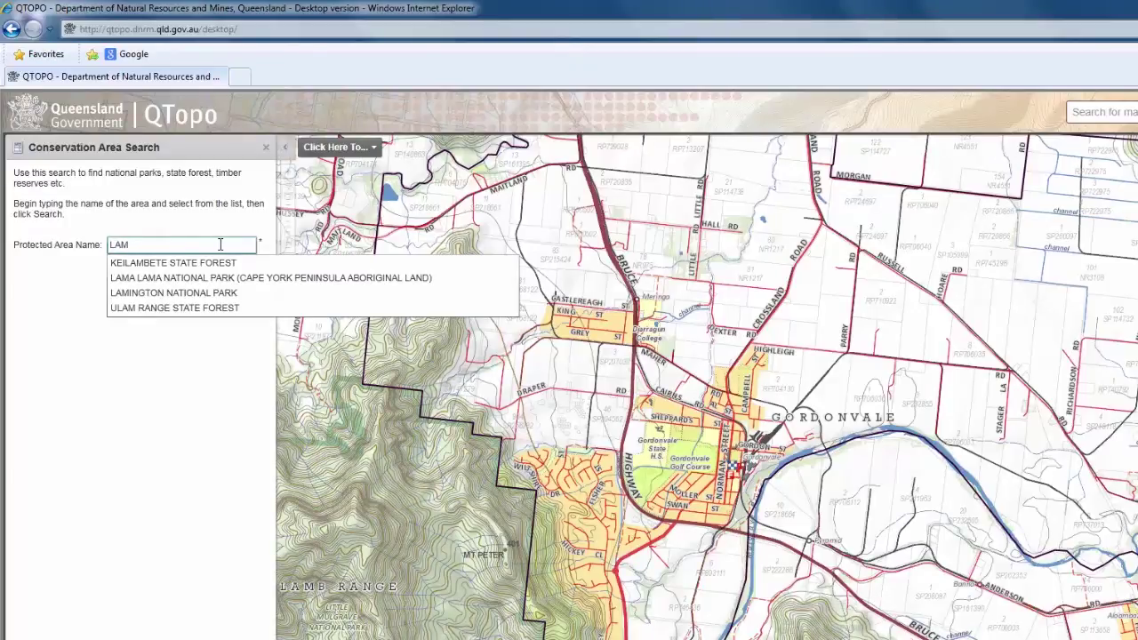
left_click(220, 298)
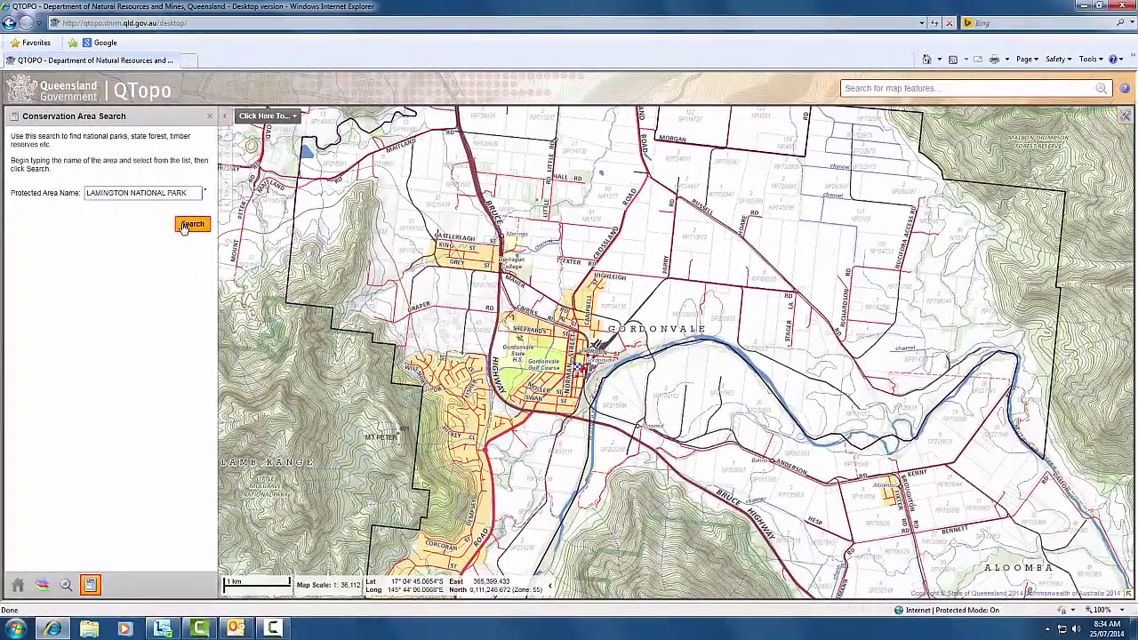
left_click(209, 261)
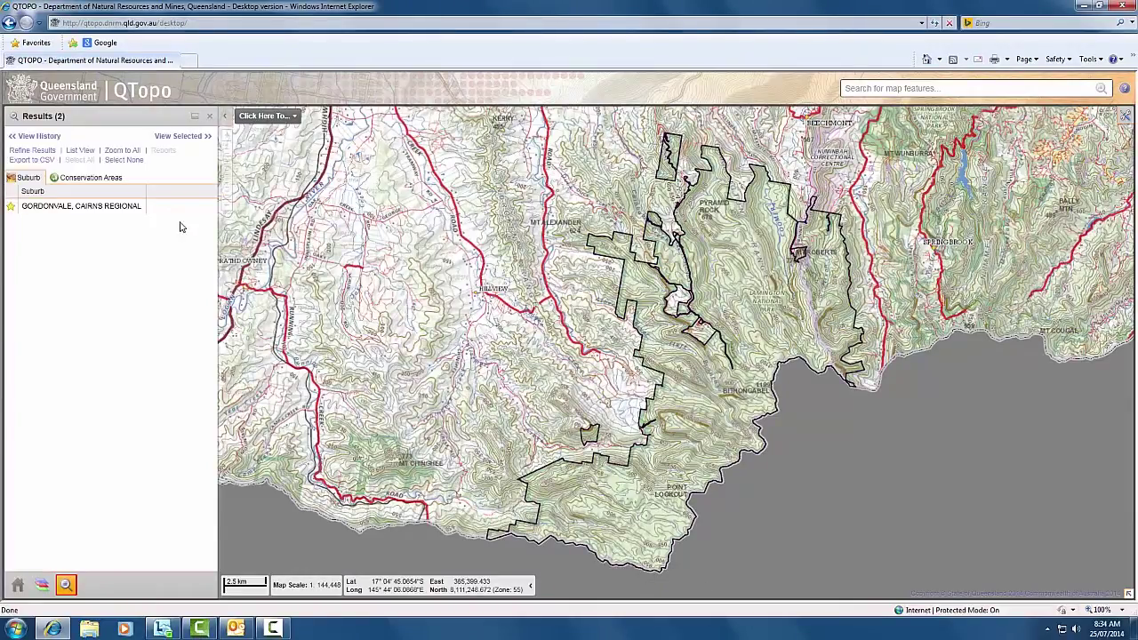
- Highlight Lamington National Park's area from the Conservation Areas results list
left_click(94, 180)
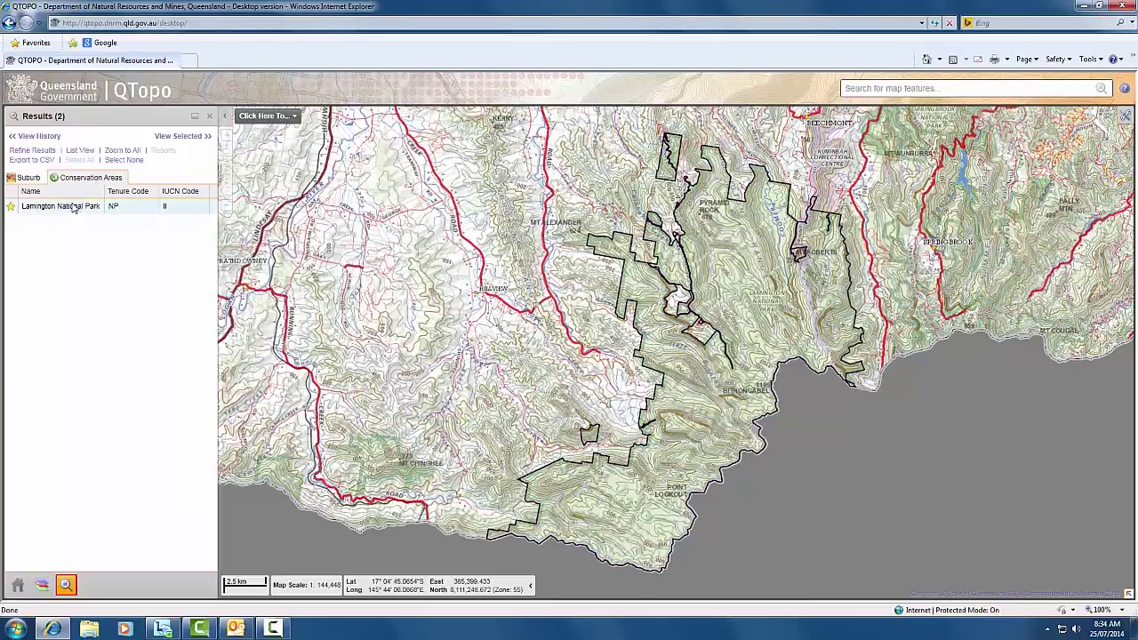
left_click(70, 213)
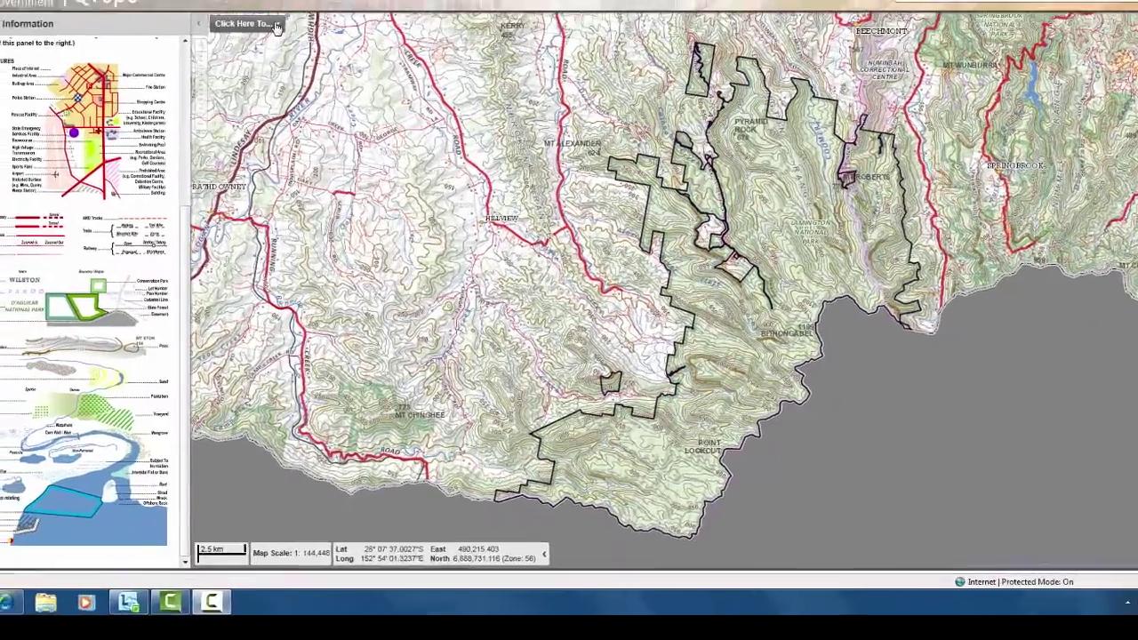
- Open the Create a Printable Map panel via Print A Map
left_click(222, 0)
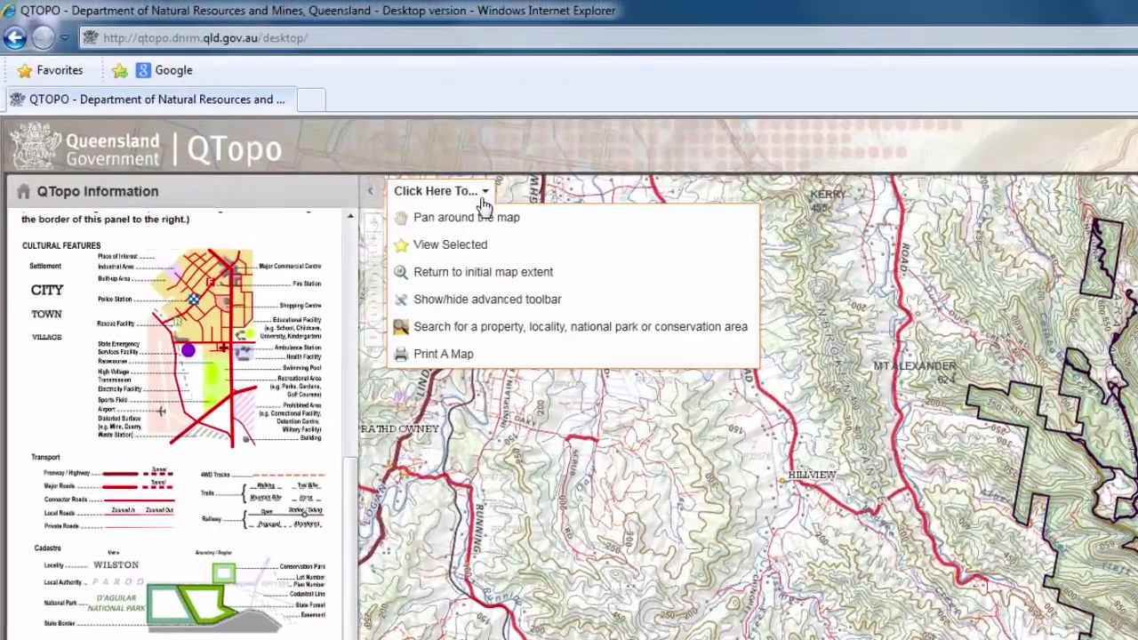
left_click(467, 356)
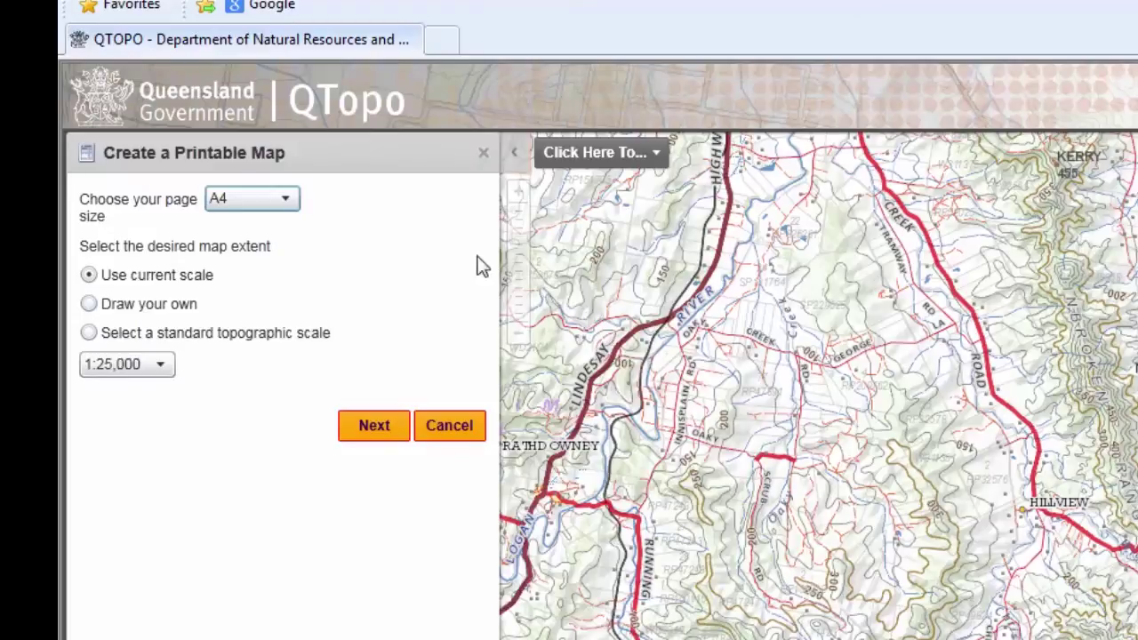
- Set the printable map to A1 (714 x 602 mm) at standard 1:25,000 scale and continue
left_click(286, 200)
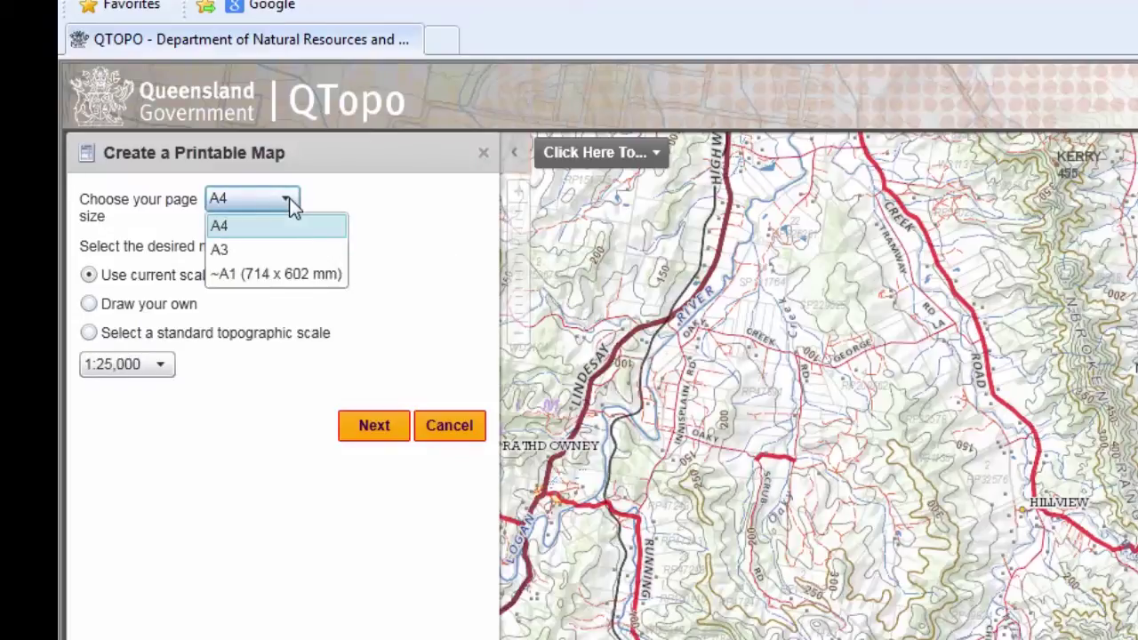
left_click(281, 276)
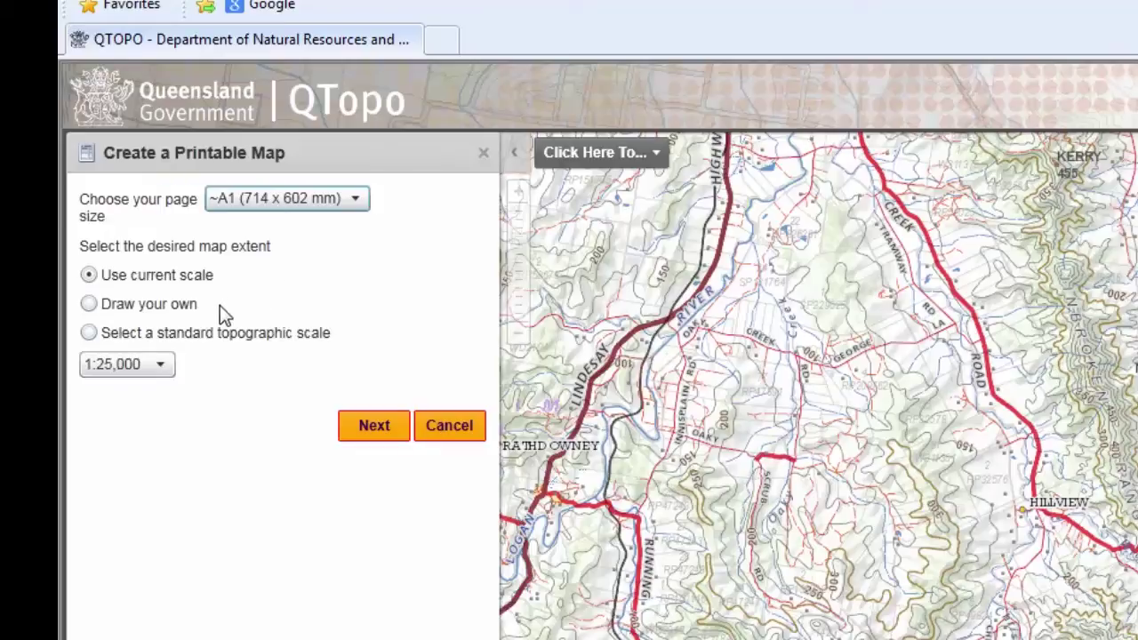
left_click(89, 335)
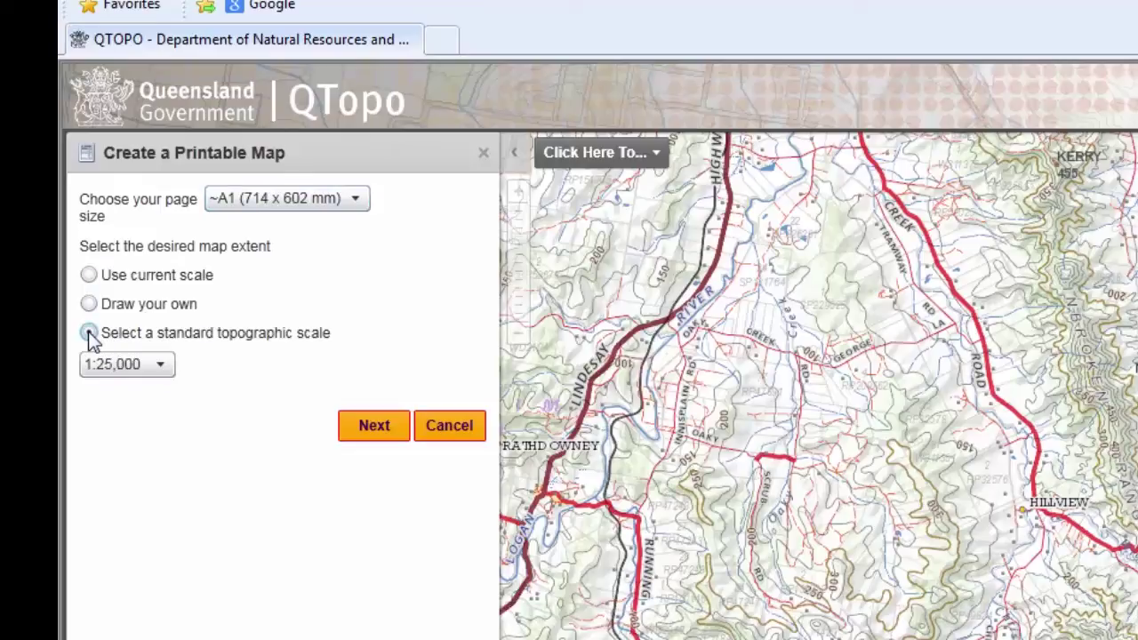
left_click(163, 365)
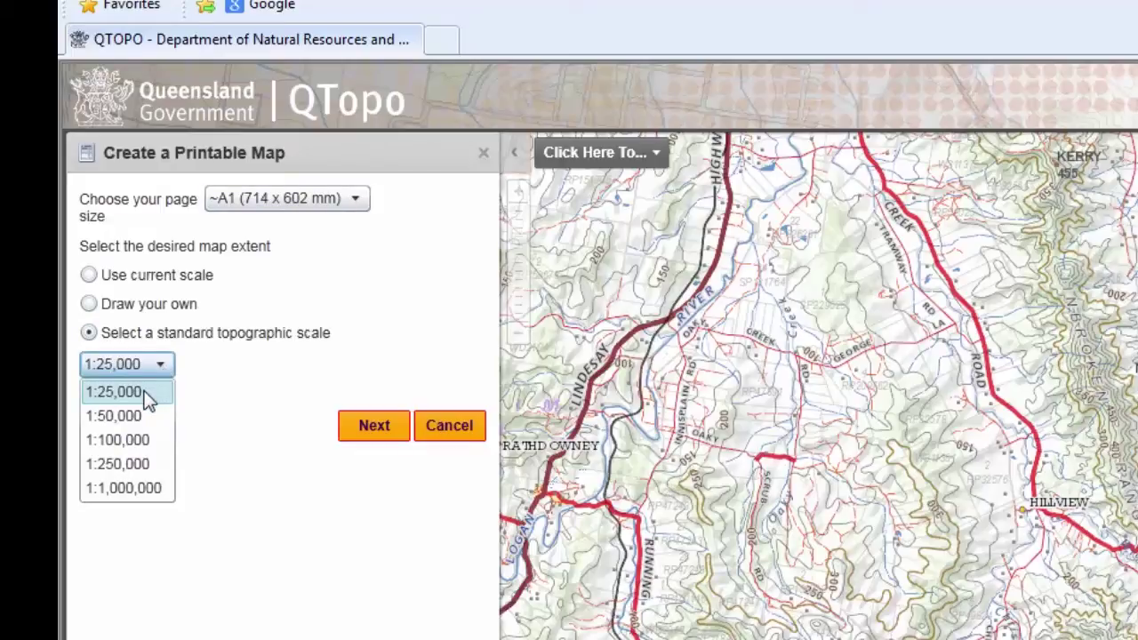
left_click(147, 399)
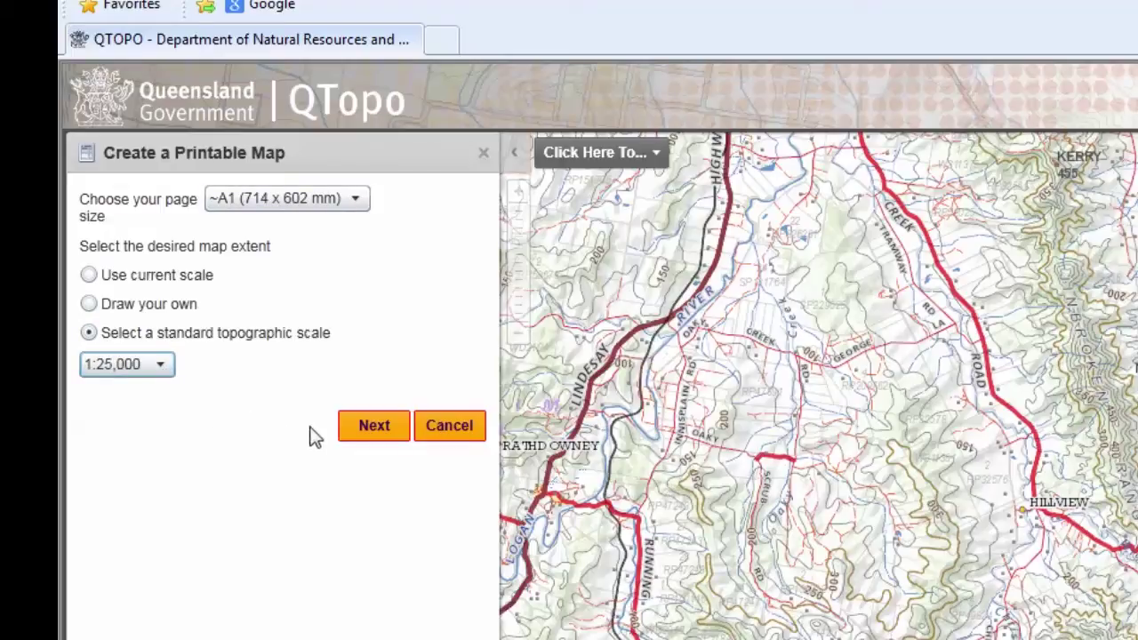
left_click(365, 434)
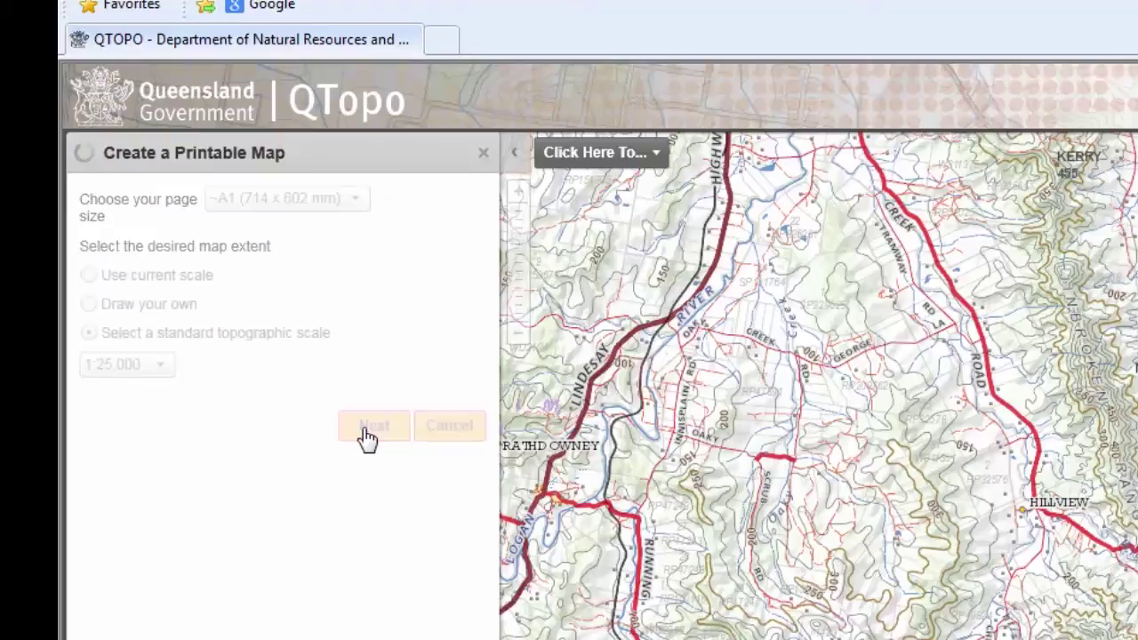
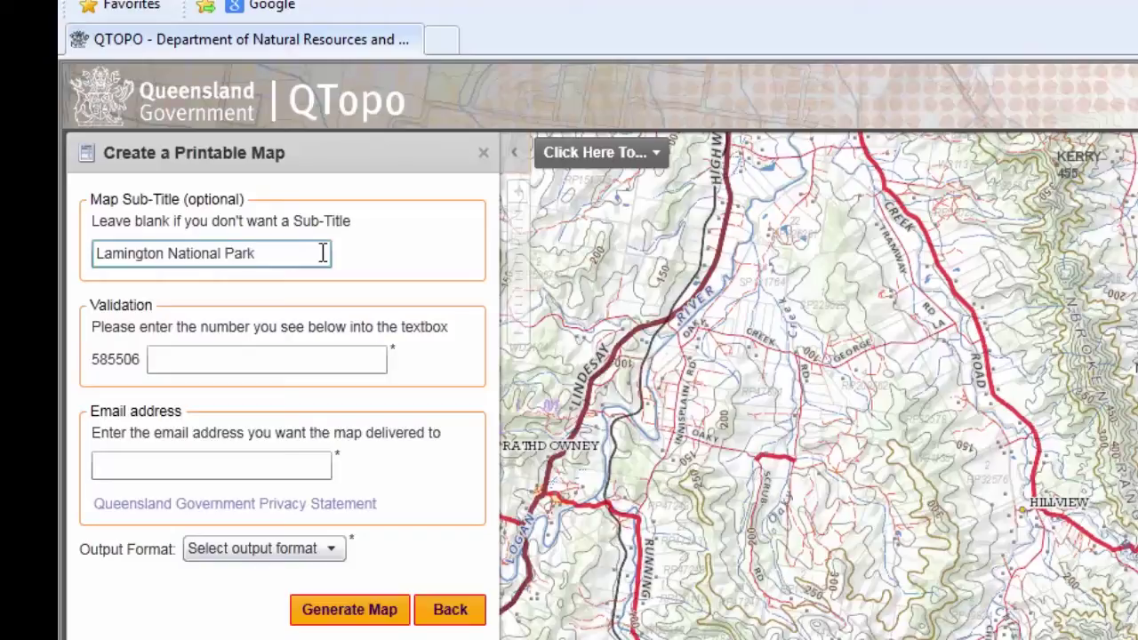
- Enter validation number 585506 and the delivery e-mail address in the printable-map form
left_click(287, 360)
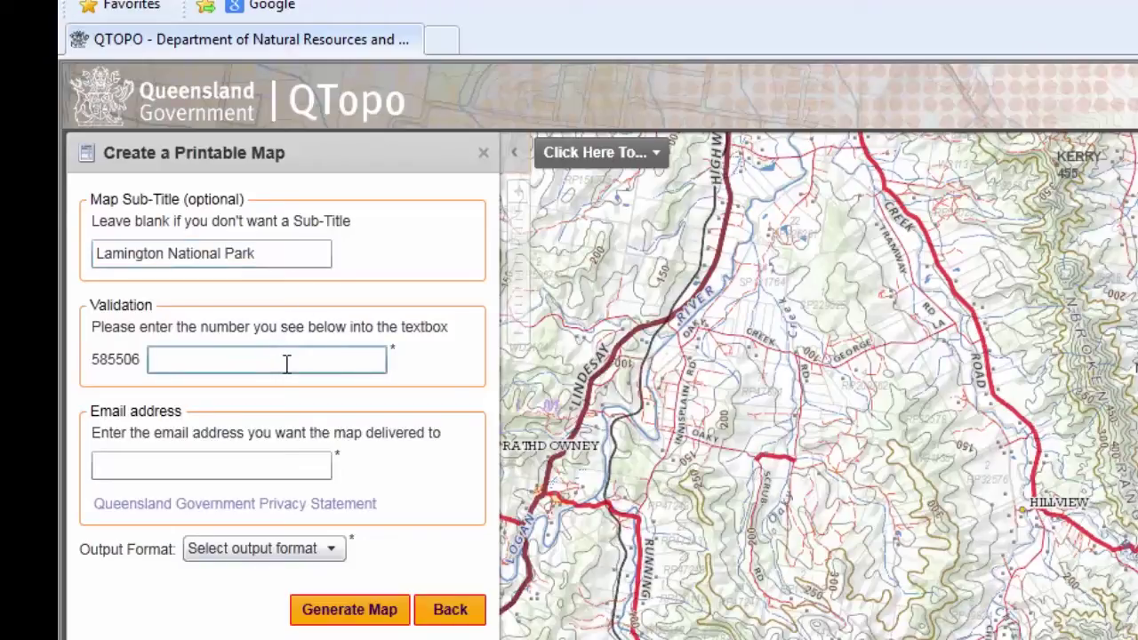
type("585506")
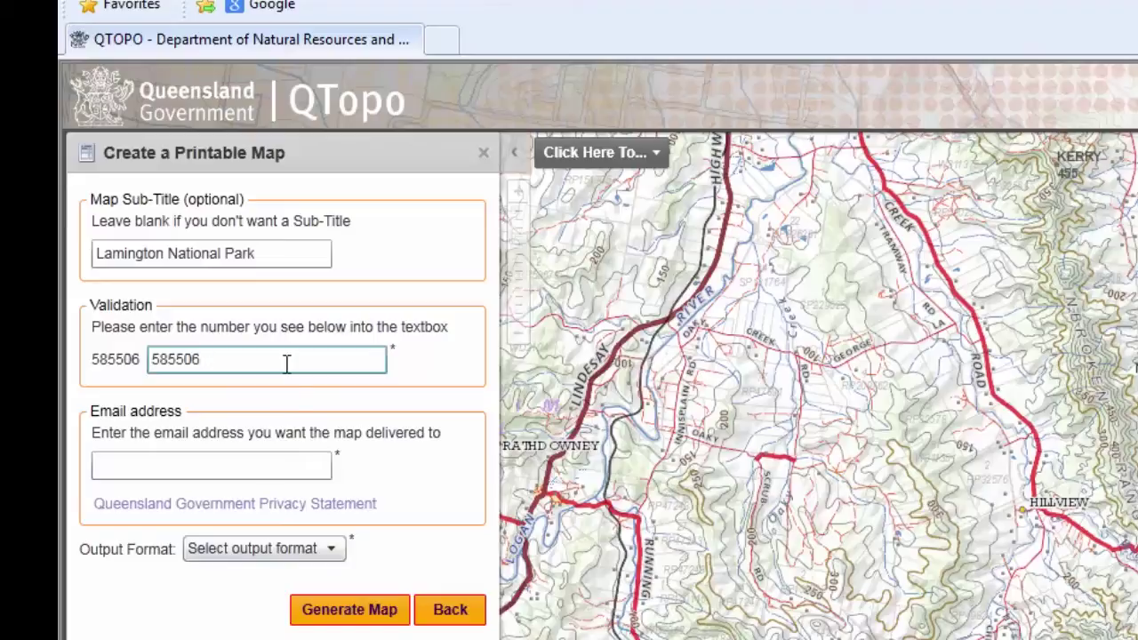
left_click(298, 466)
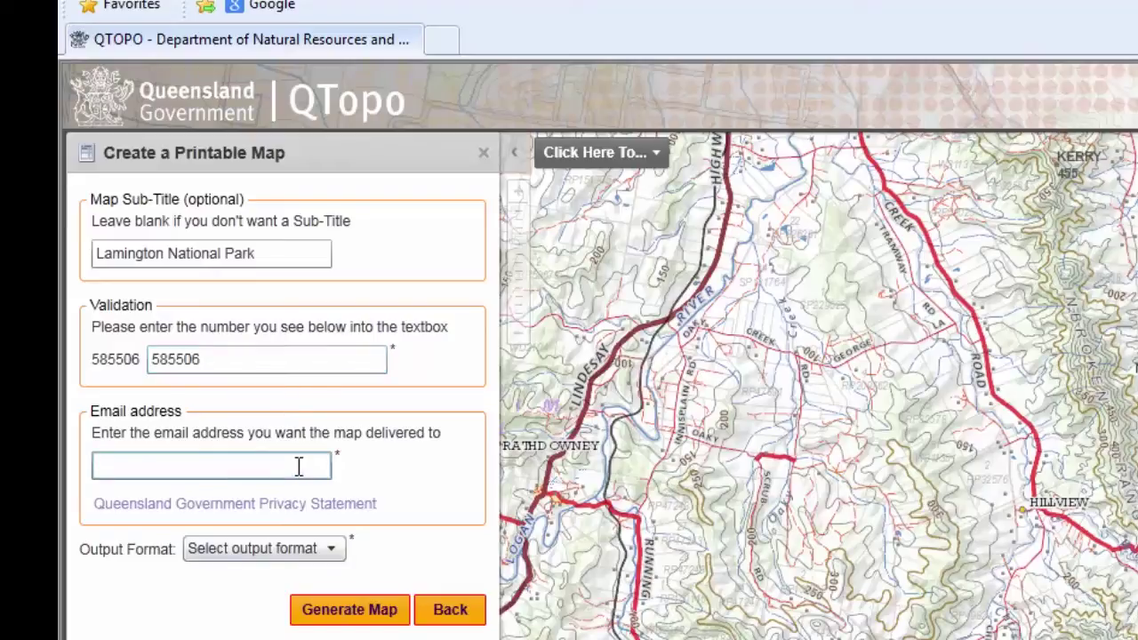
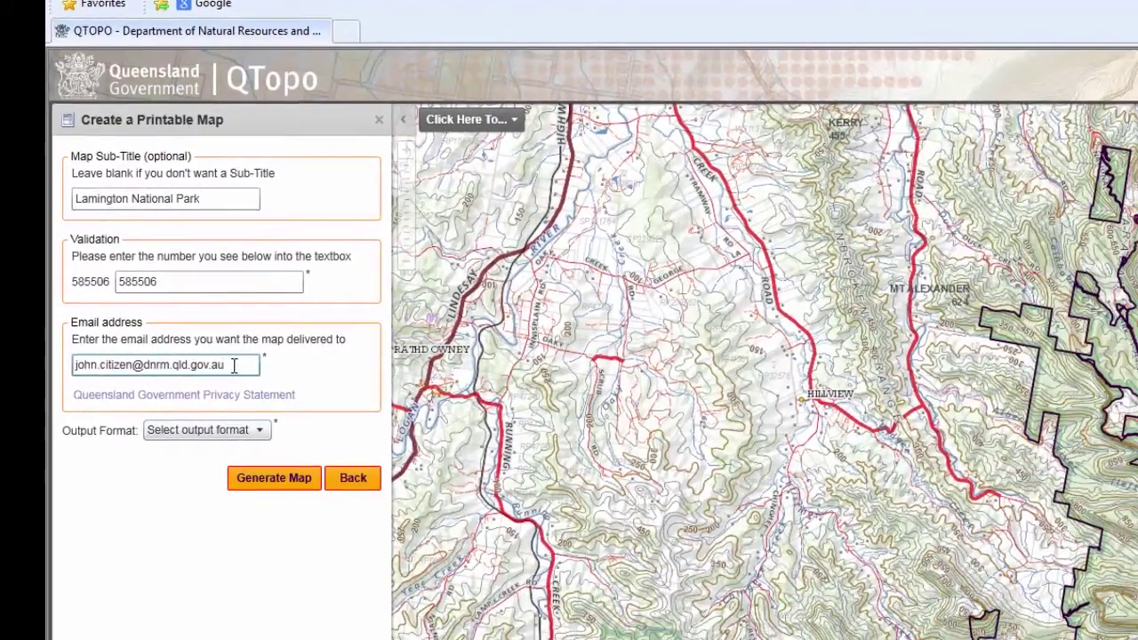
- Choose pdf as the output format and submit the map request
left_click(260, 431)
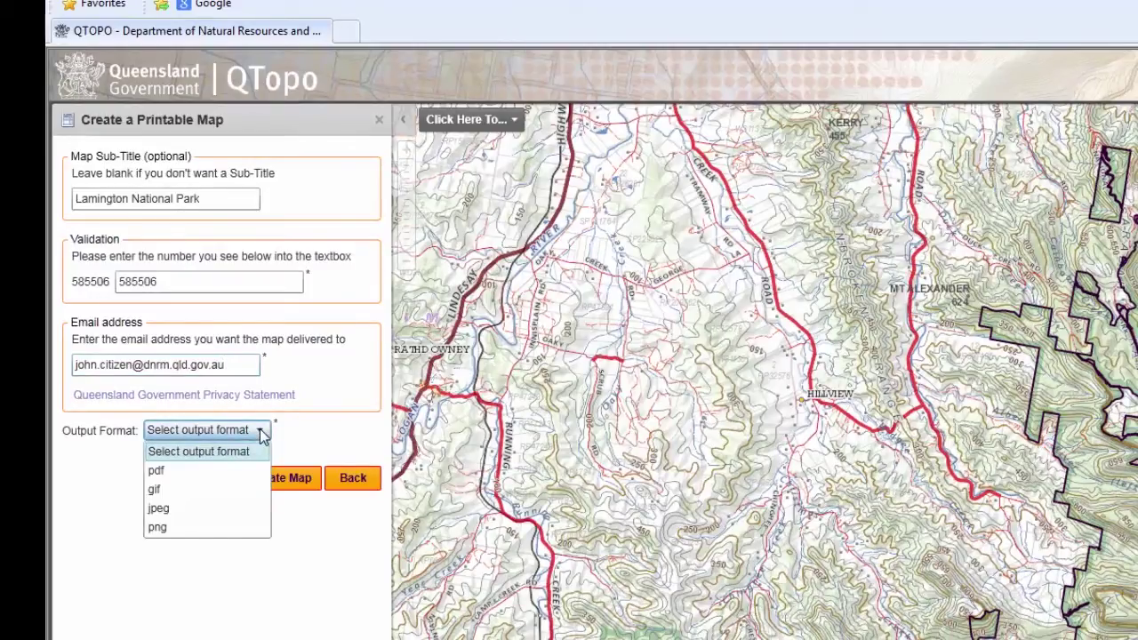
left_click(159, 474)
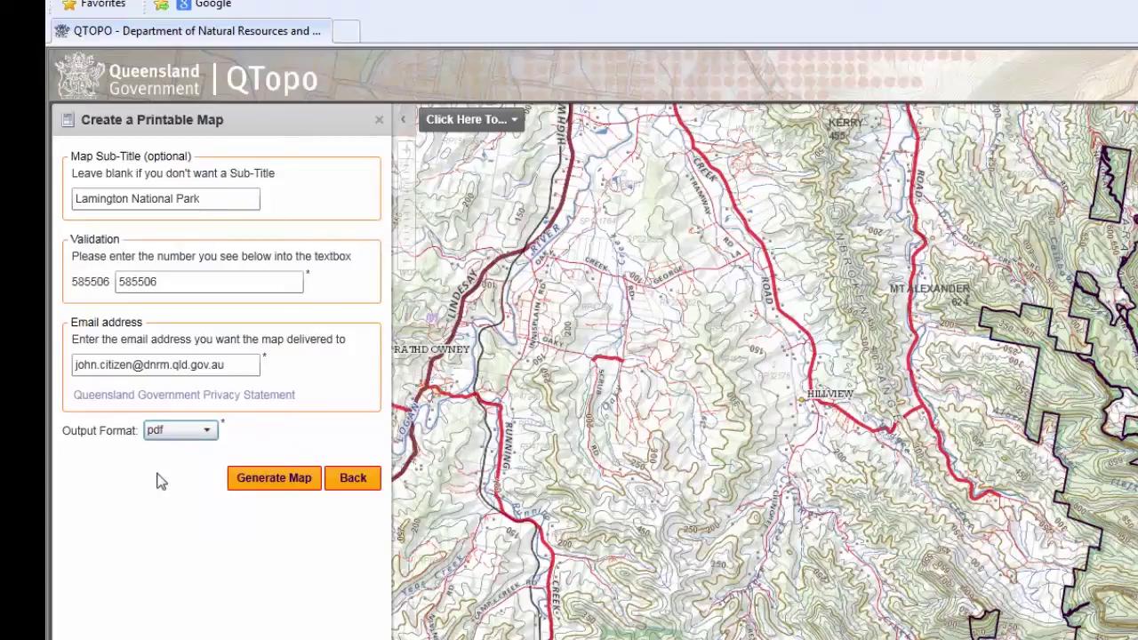
left_click(275, 489)
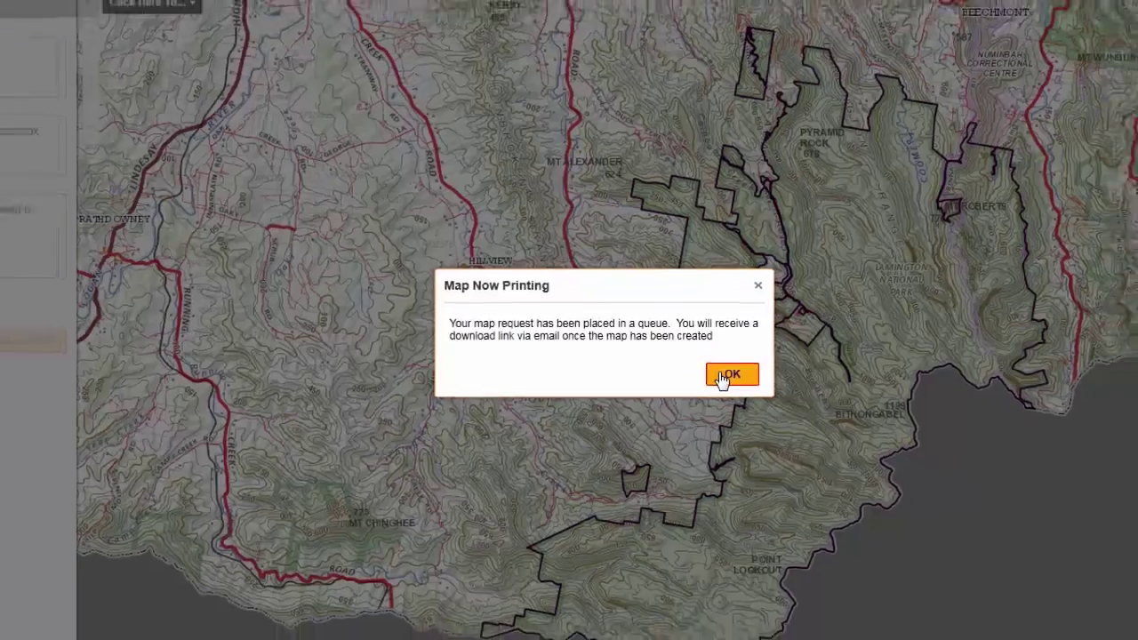
- Dismiss the Map Now Printing confirmation with OK to return to the map view
left_click(735, 378)
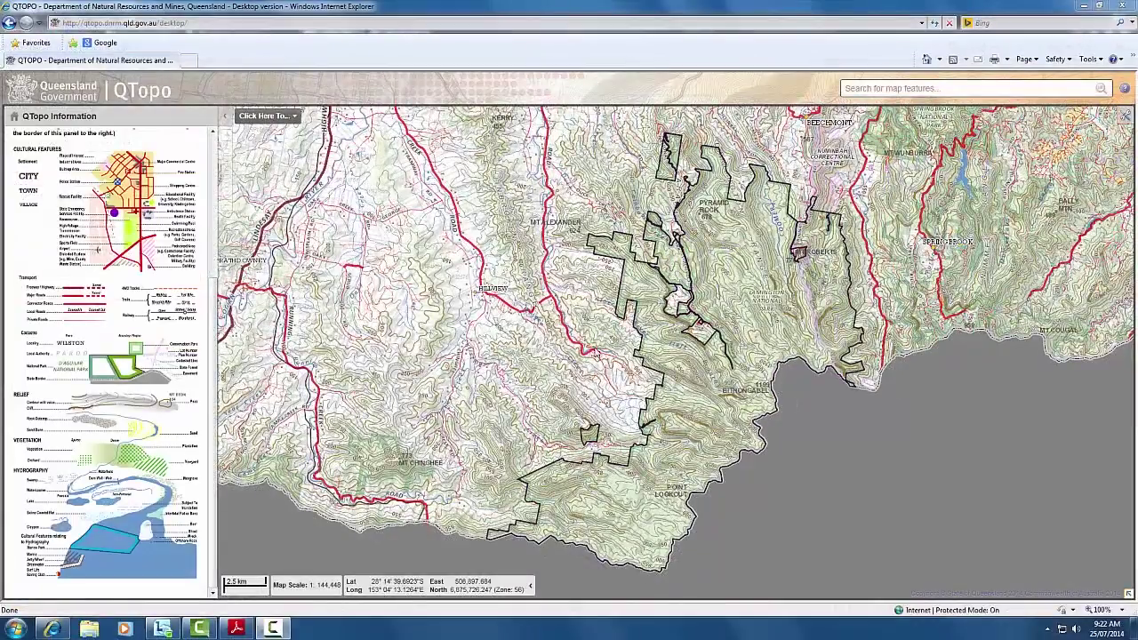
- Show the advanced toolbar, start Print Map, and download the finished PDF from the e-mailed link
left_click(288, 118)
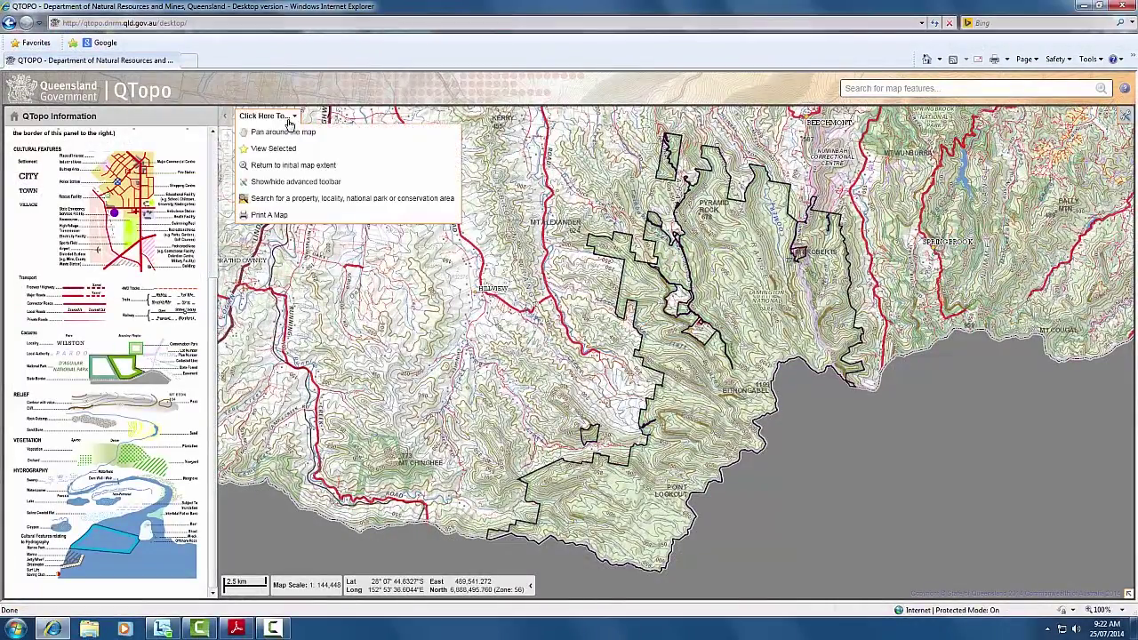
left_click(300, 183)
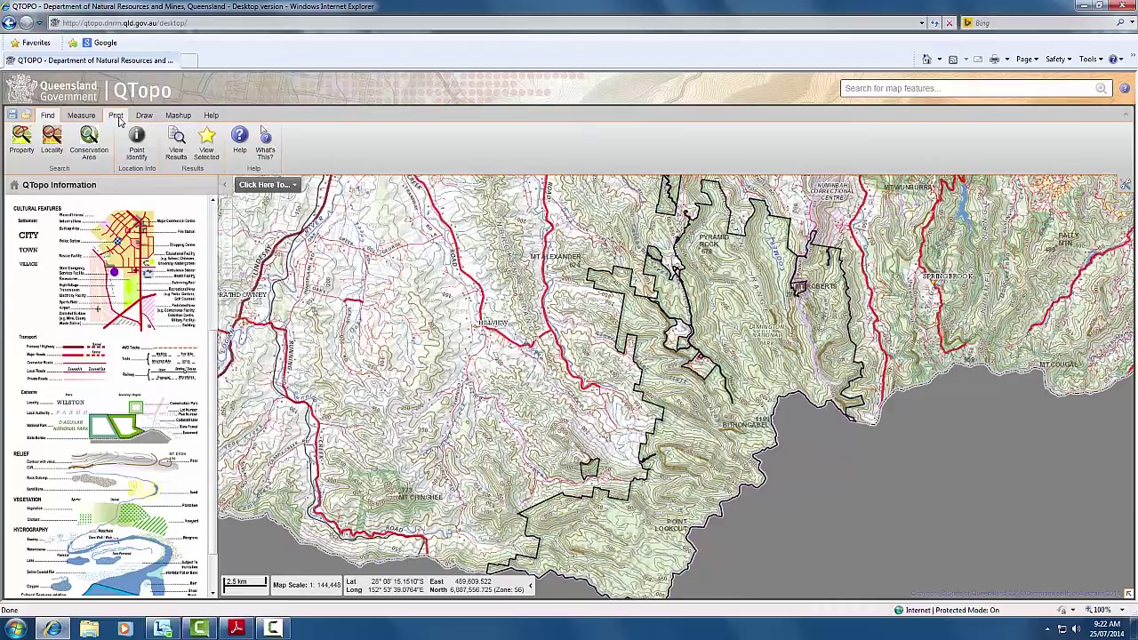
left_click(117, 117)
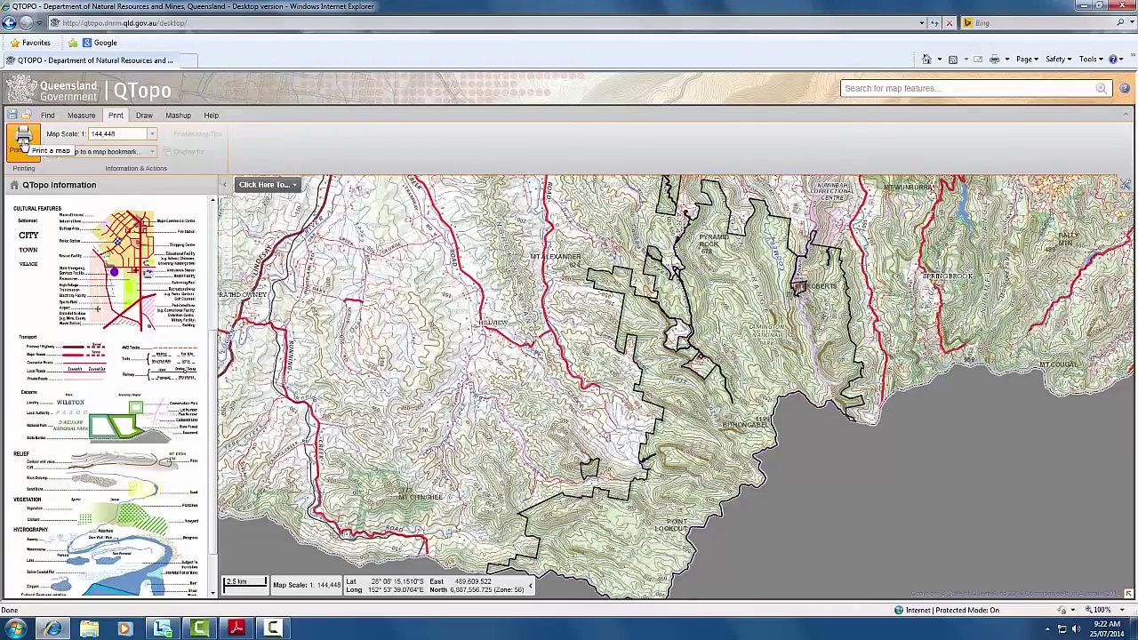
left_click(23, 141)
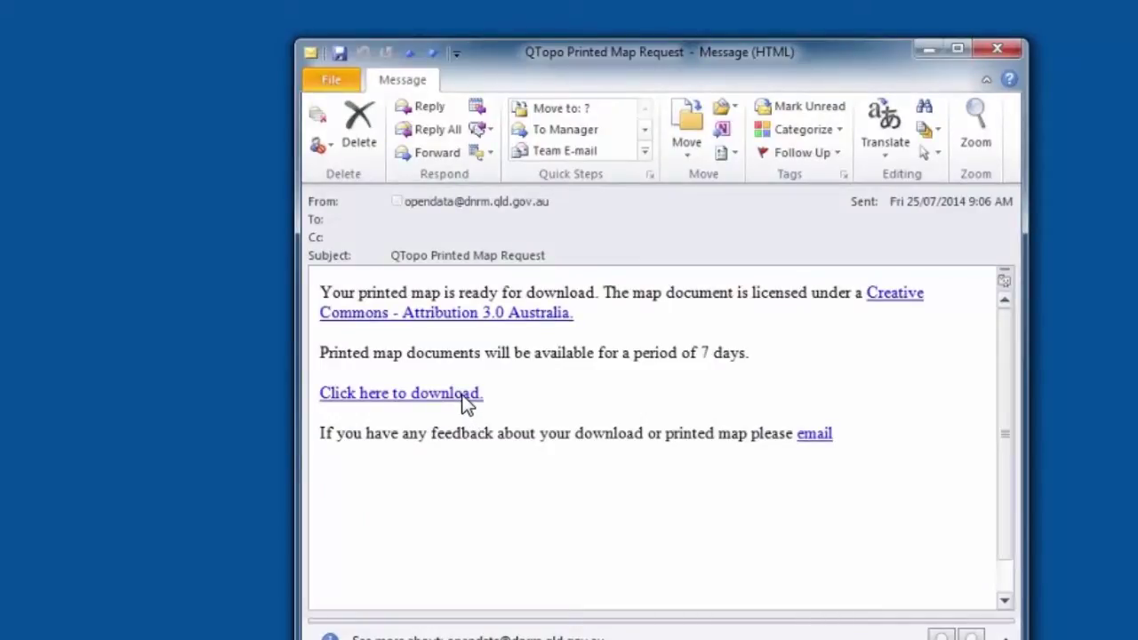
left_click(461, 395)
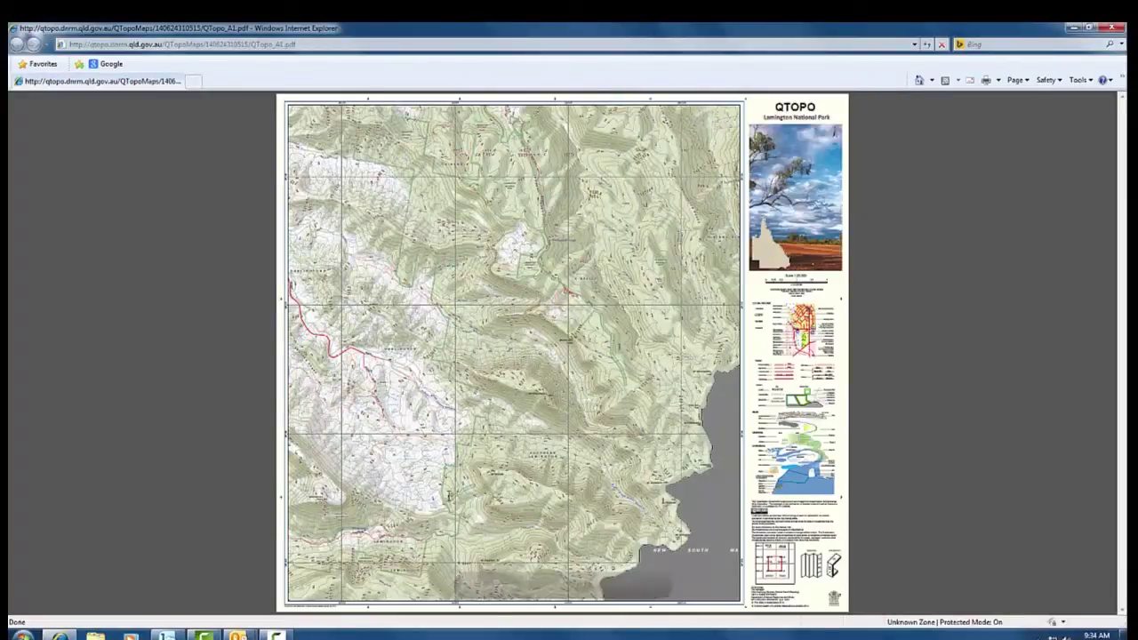
- Save a copy of the Lamington map PDF to the Desktop named QTopo_A1_LamingtonNP
mouse_move(471, 565)
left_click(478, 586)
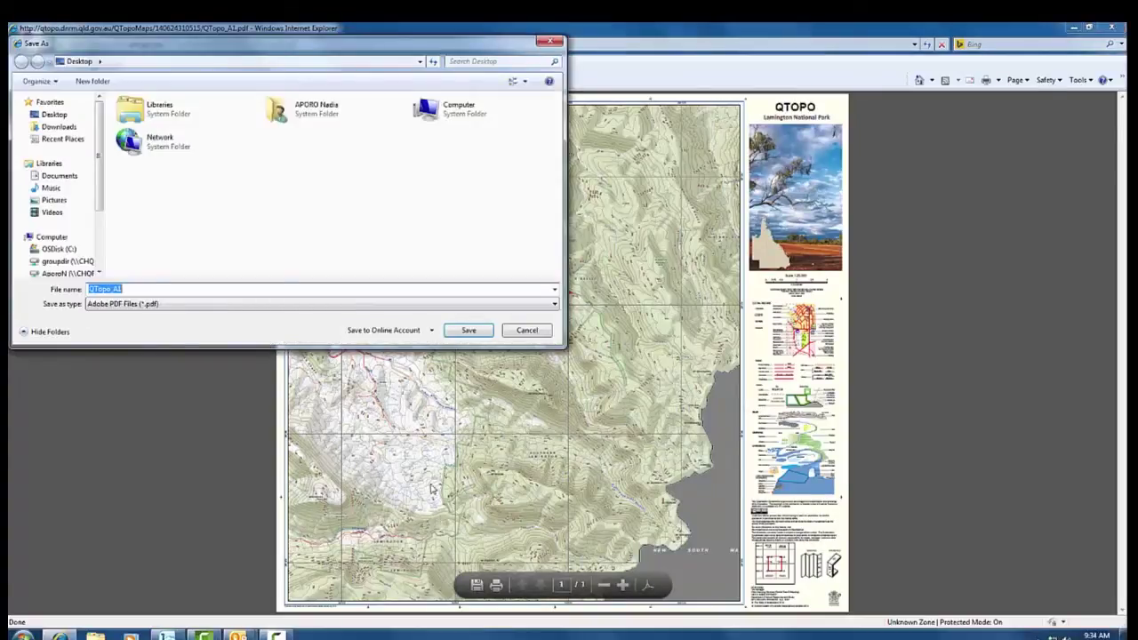
left_click(171, 286)
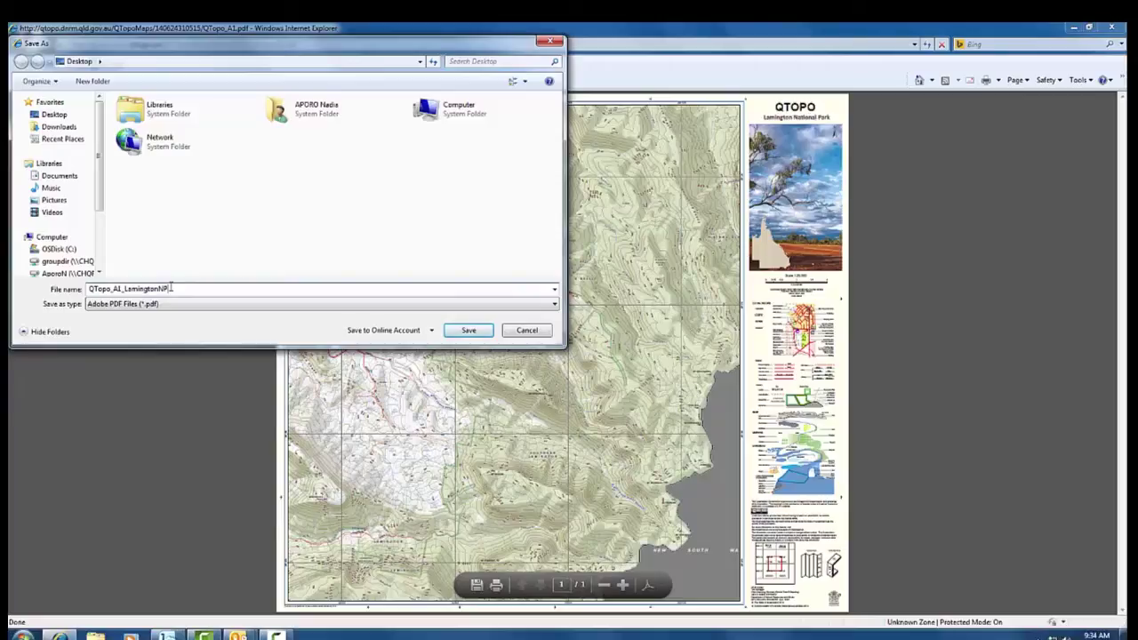
left_click(454, 332)
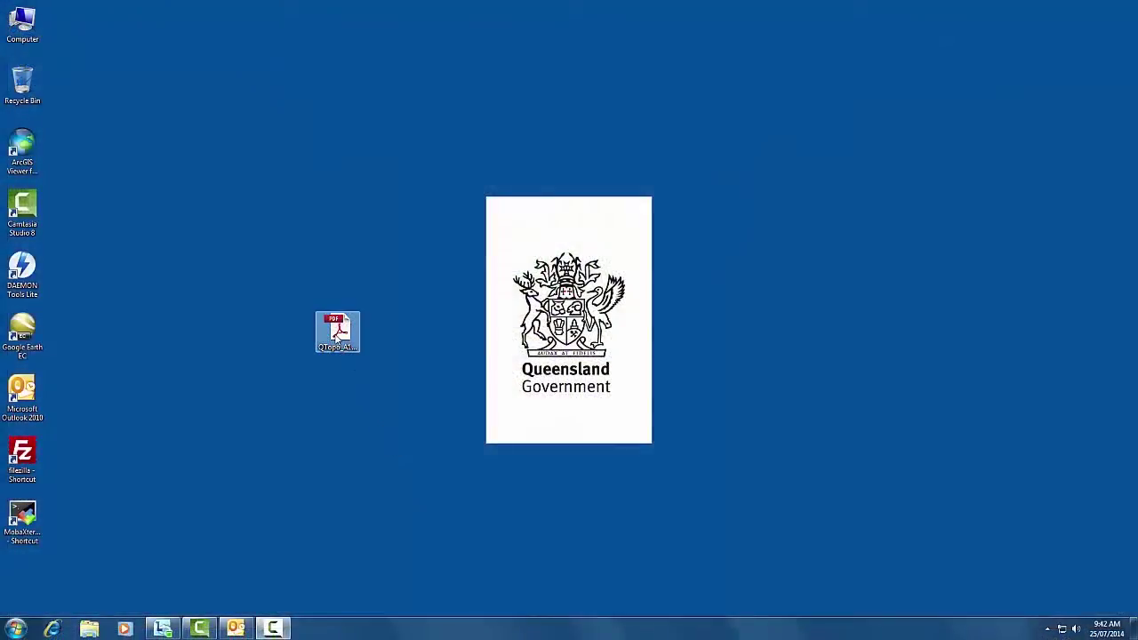
left_click(337, 340)
- Open QTopo_A1_LamingtonNP.pdf from the Desktop in Adobe Reader
double_click(337, 339)
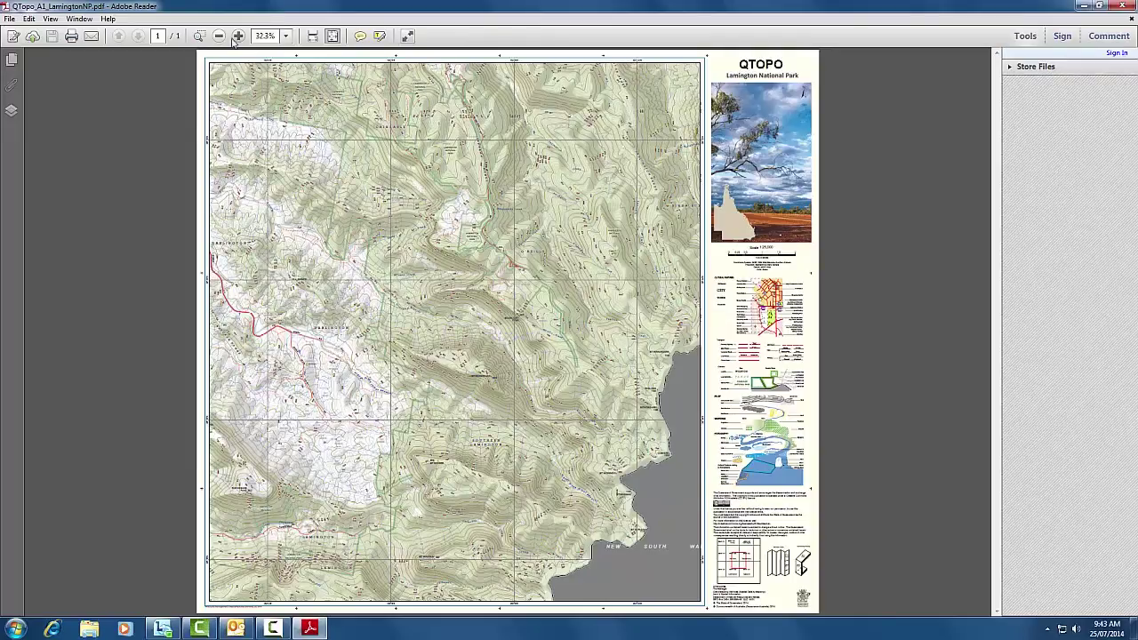
- Marquee-zoom onto the map's cover panel and scroll down through the legend to the enquiry notes
left_click(200, 40)
left_click_drag(638, 51, 847, 276)
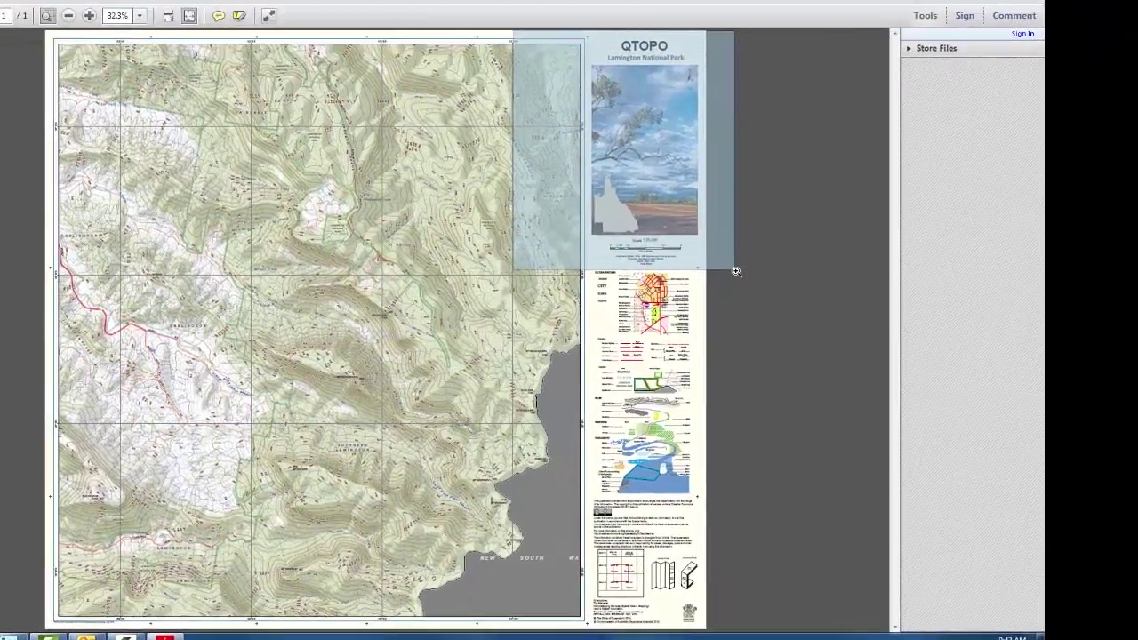
left_click_drag(736, 270, 737, 271)
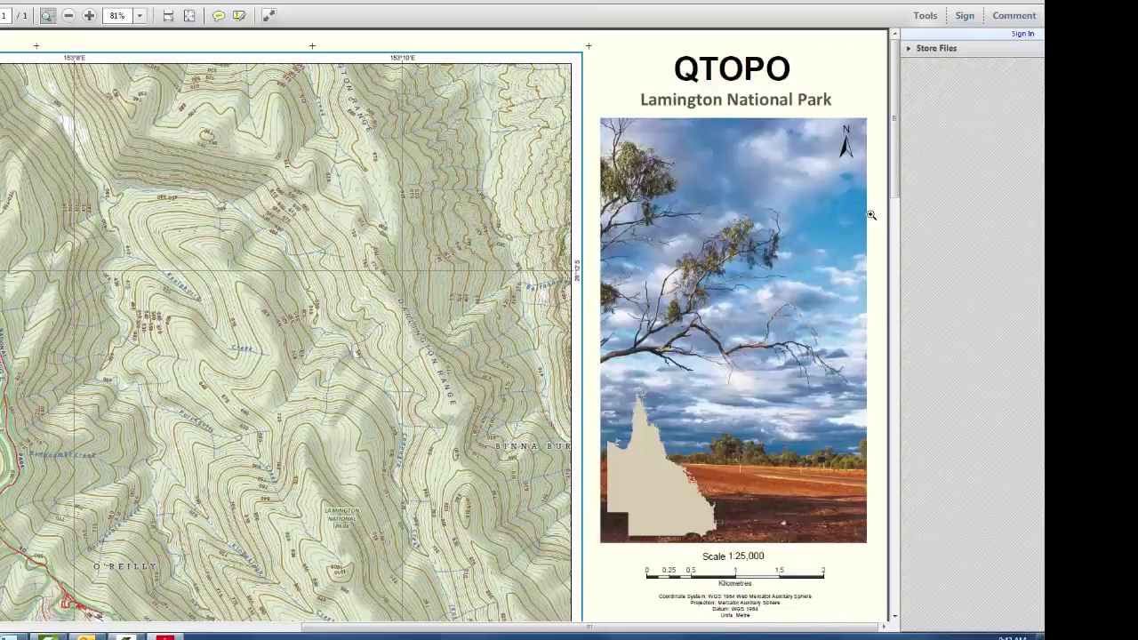
left_click_drag(896, 142, 891, 569)
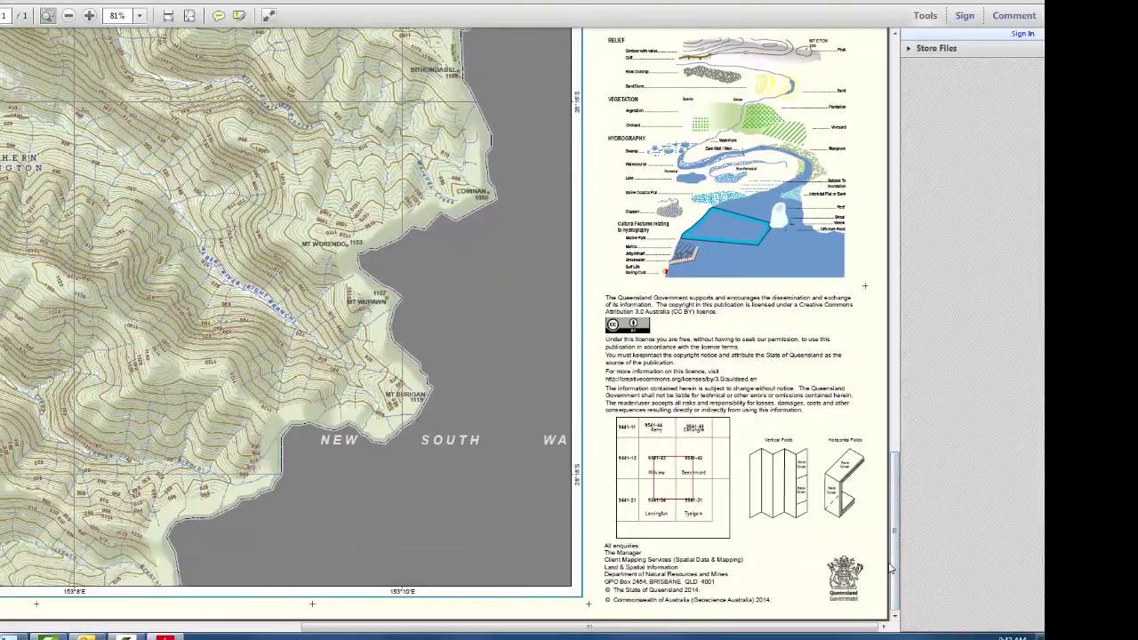